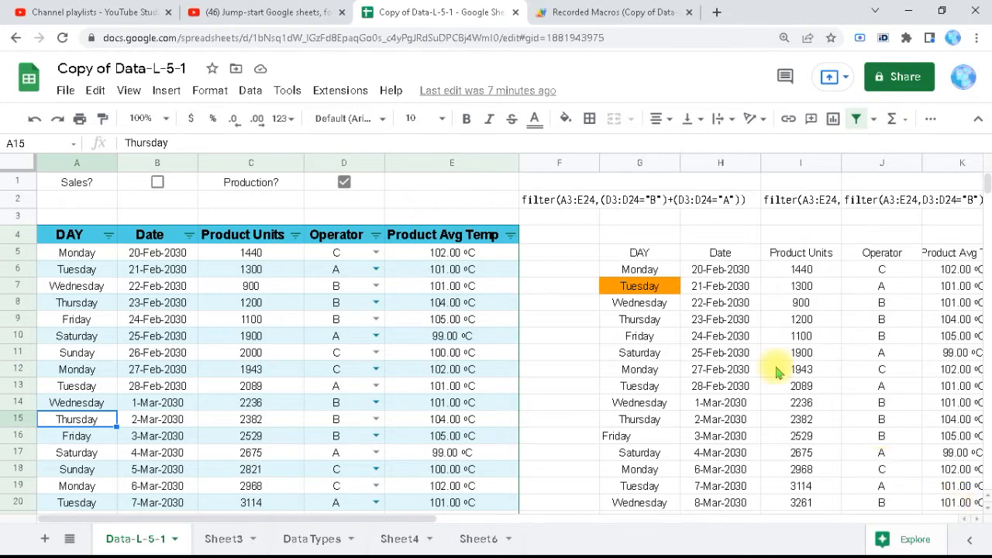
Create a named range called tempTitle for cell E4, the Product Avg Temp header.
{"action": "left_click", "coordinate": [252, 93]}
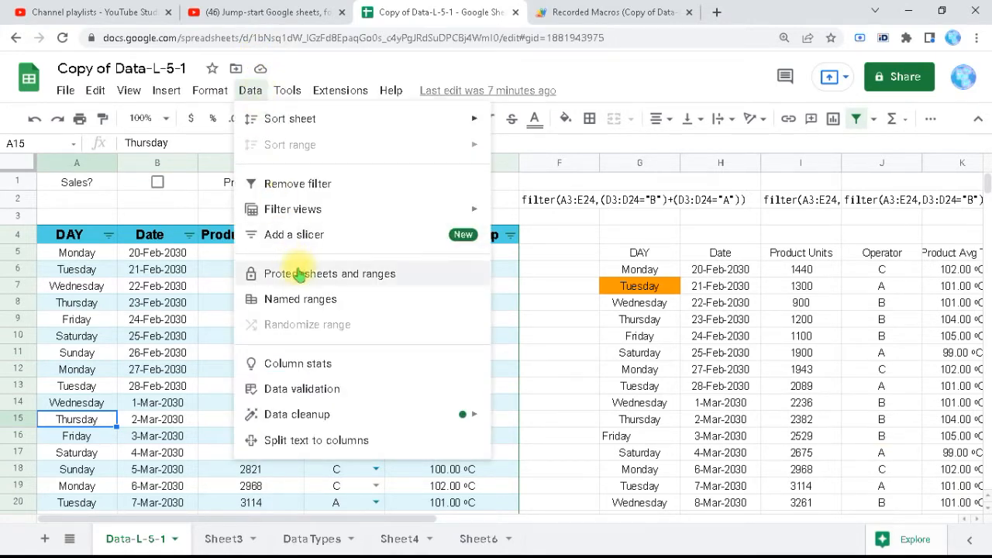
{"action": "left_click", "coordinate": [295, 303]}
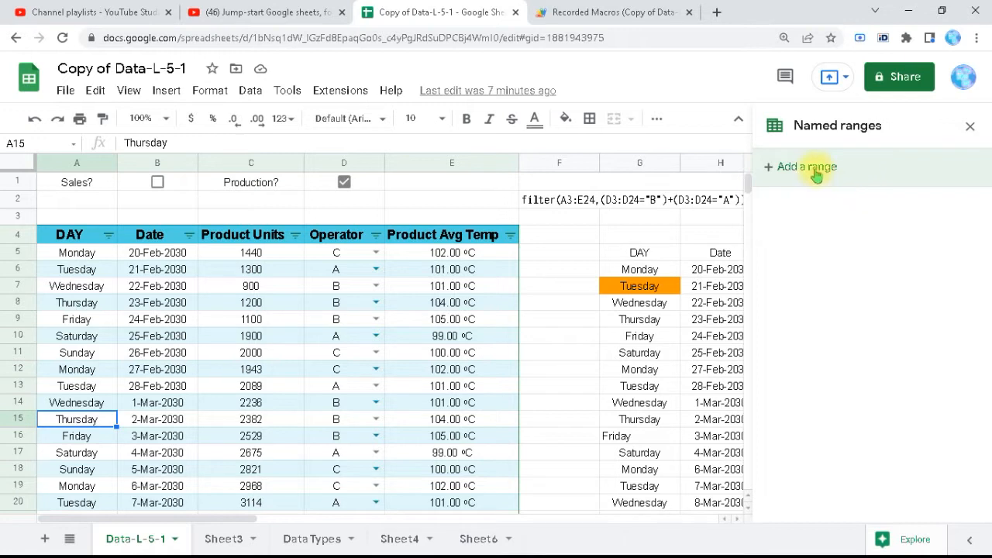
{"action": "left_click", "coordinate": [413, 242]}
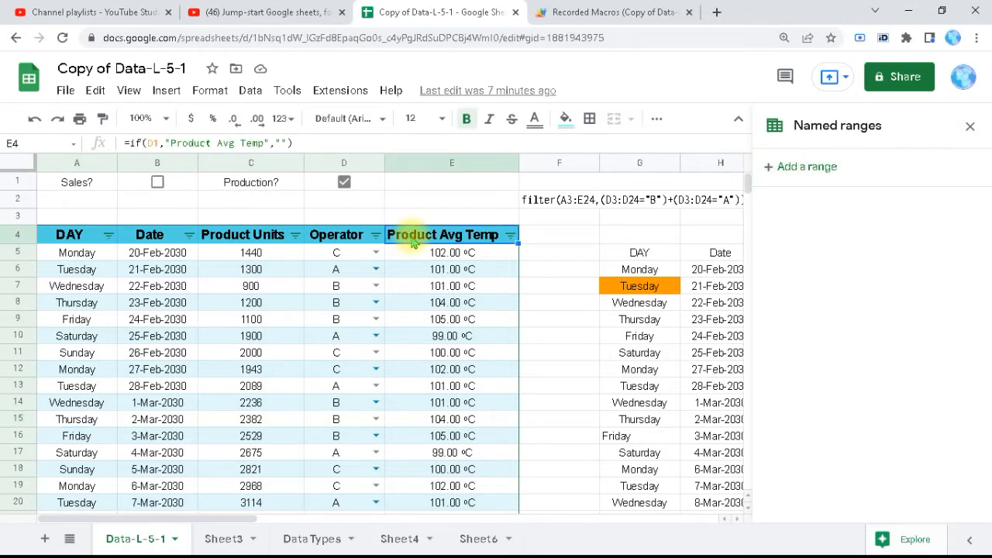
{"action": "left_click", "coordinate": [808, 174]}
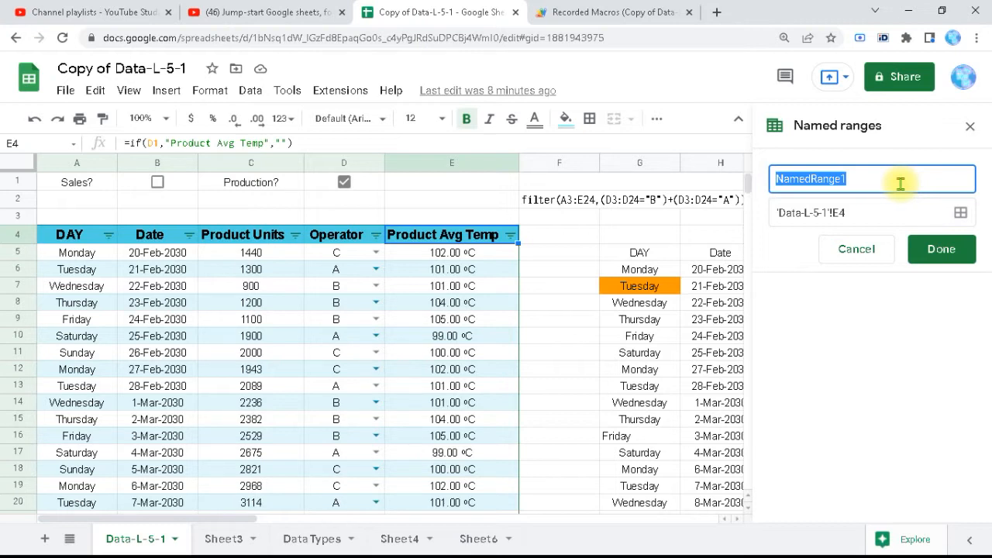
{"action": "type", "text": "tempTitle"}
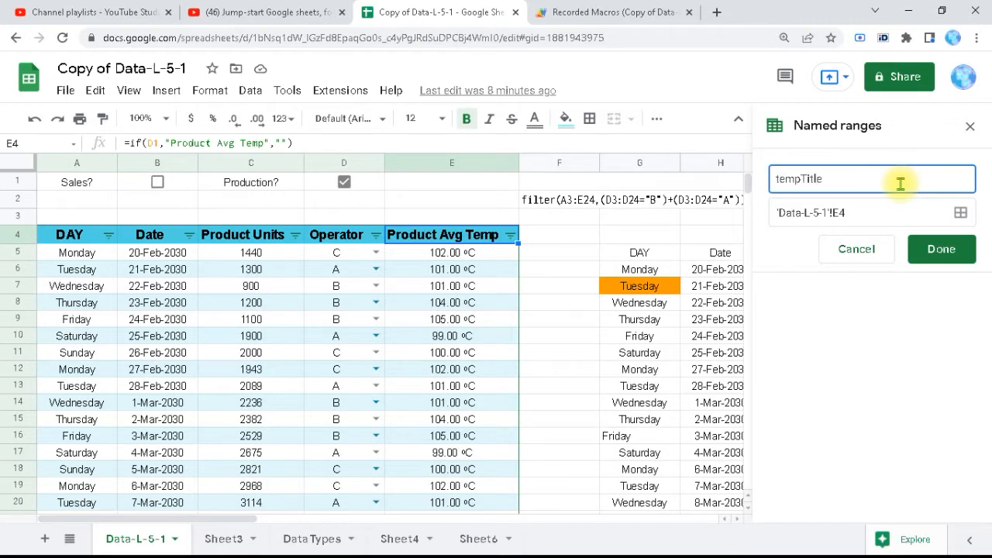
{"action": "left_click", "coordinate": [942, 260]}
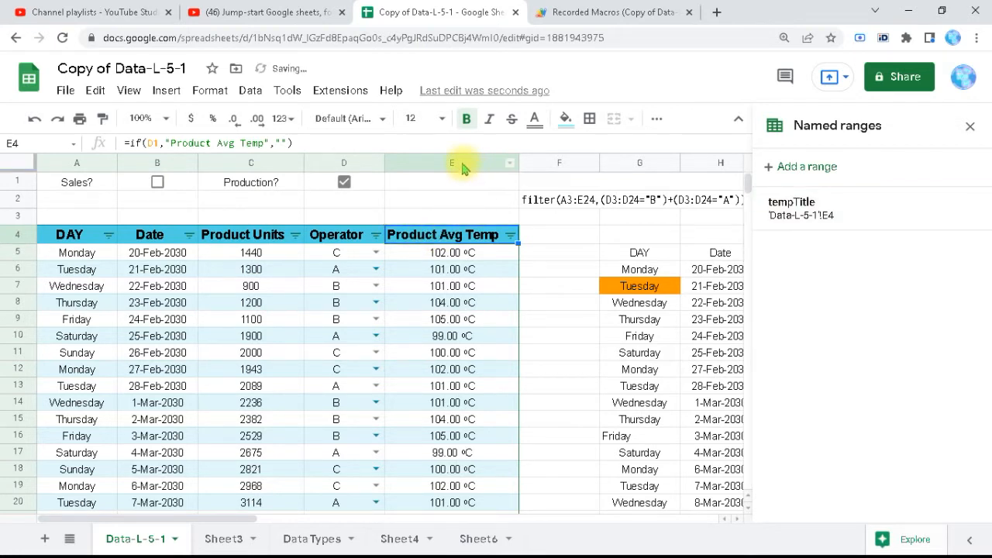
Create a named range called temp covering the whole of column E.
{"action": "left_click", "coordinate": [462, 164]}
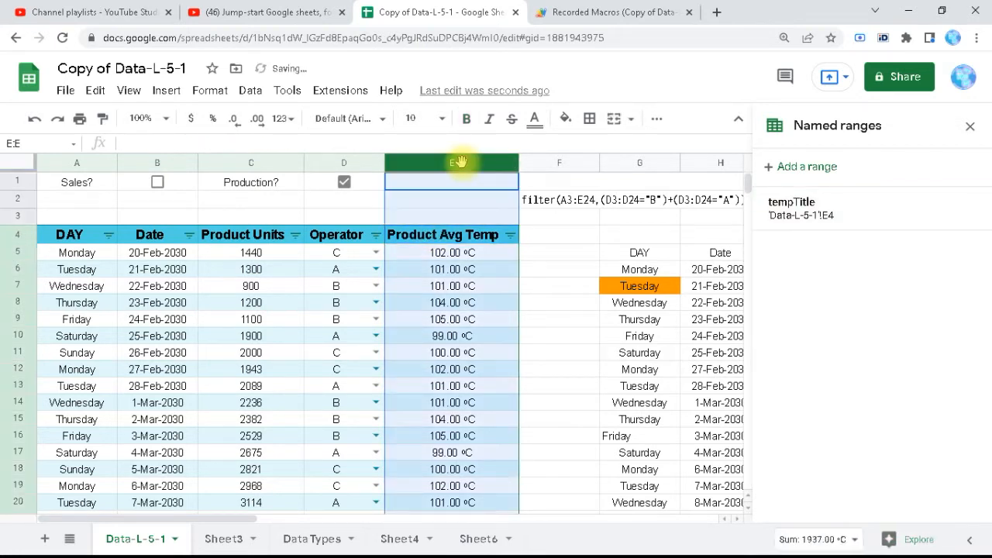
{"action": "left_click", "coordinate": [810, 167]}
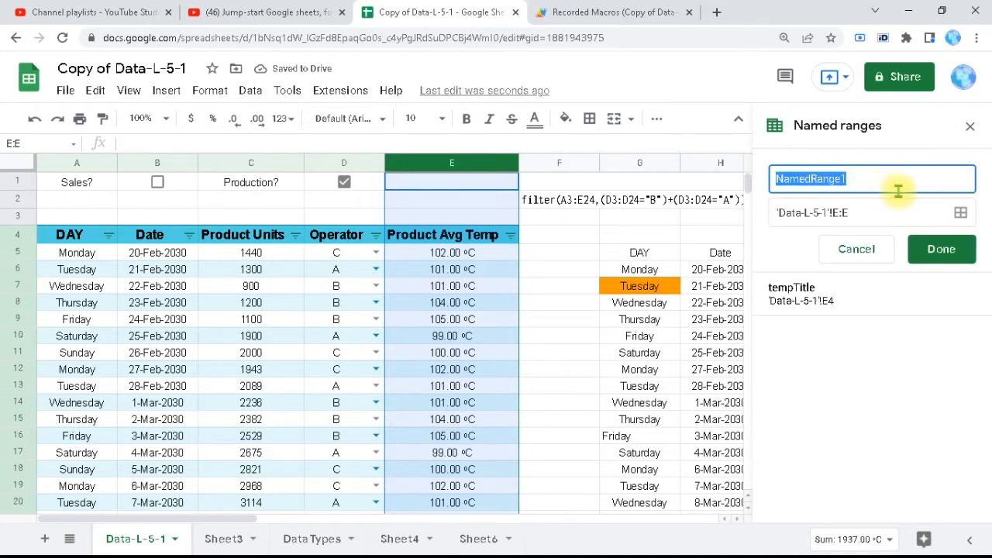
{"action": "type", "text": "temp"}
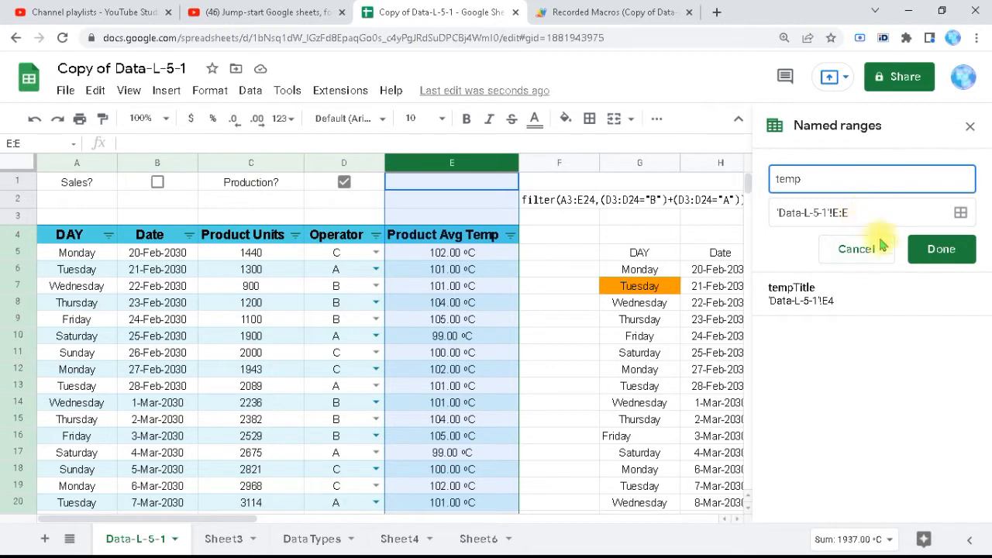
{"action": "left_click", "coordinate": [939, 250]}
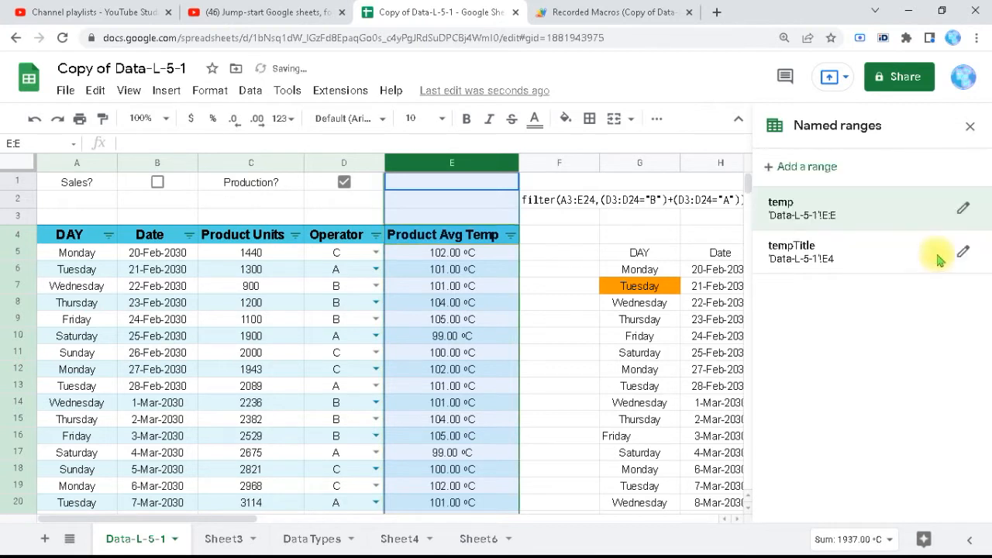
Enter the formula =Average(temp) in cell F3.
{"action": "left_click", "coordinate": [553, 222]}
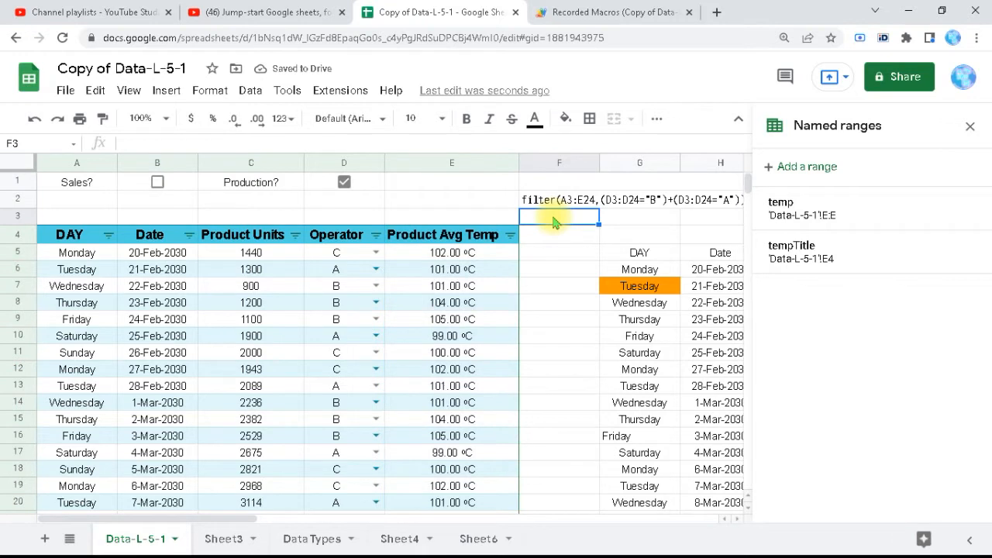
{"action": "type", "text": "="}
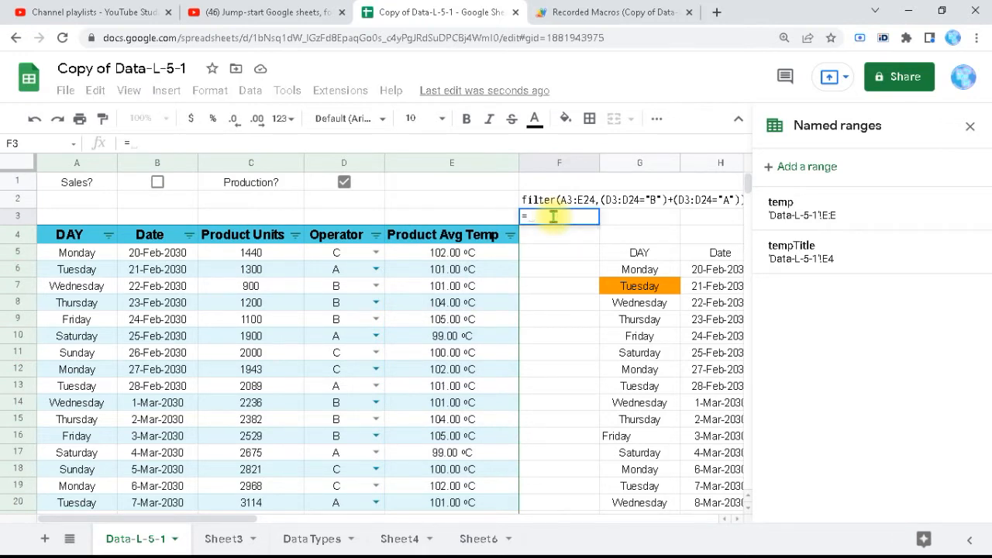
{"action": "type", "text": "Aver"}
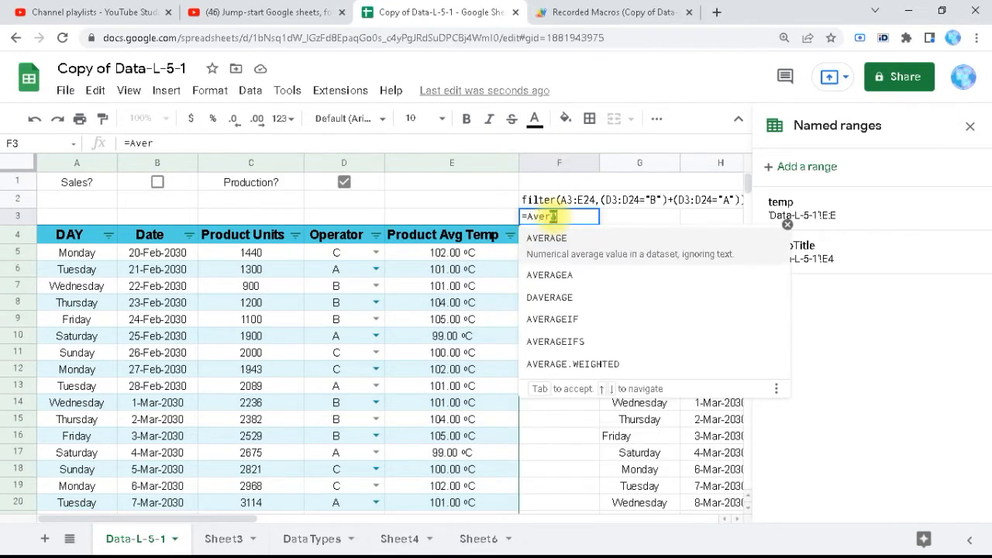
{"action": "type", "text": "age("}
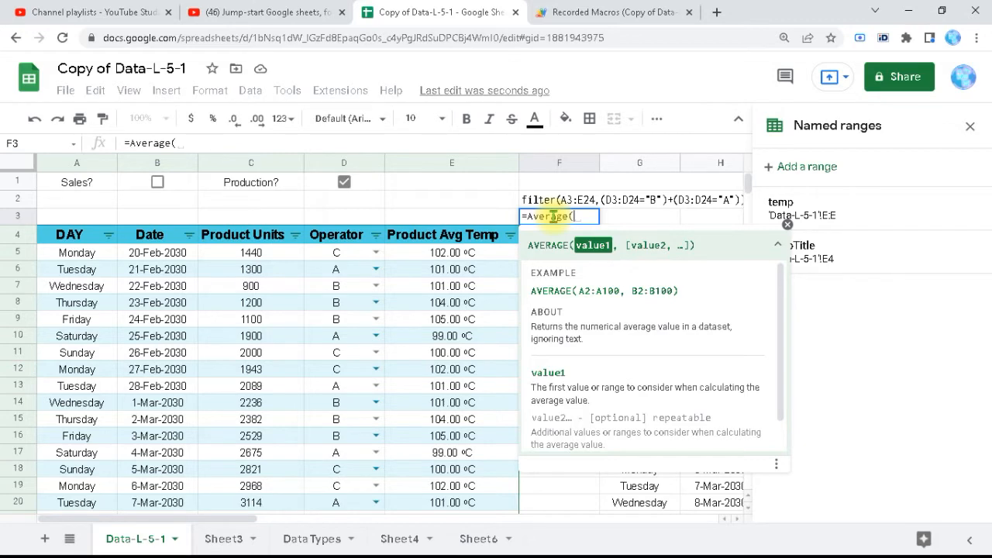
{"action": "type", "text": "temp"}
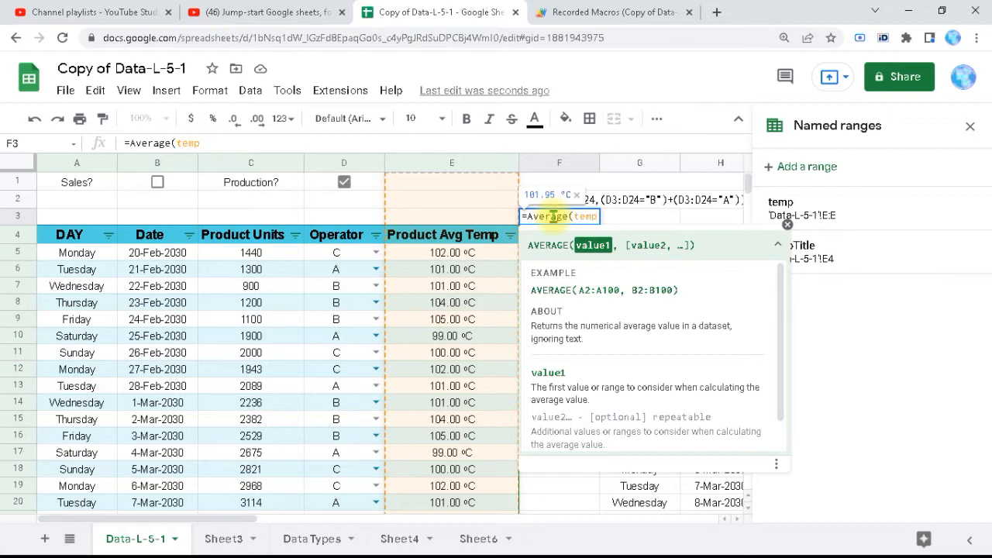
{"action": "type", "text": ")"}
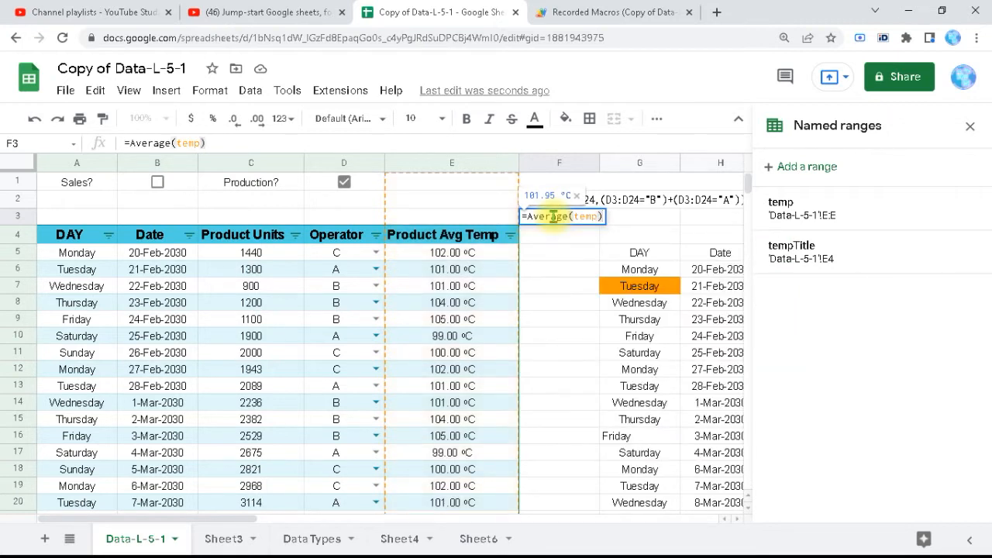
{"action": "key", "text": "Return"}
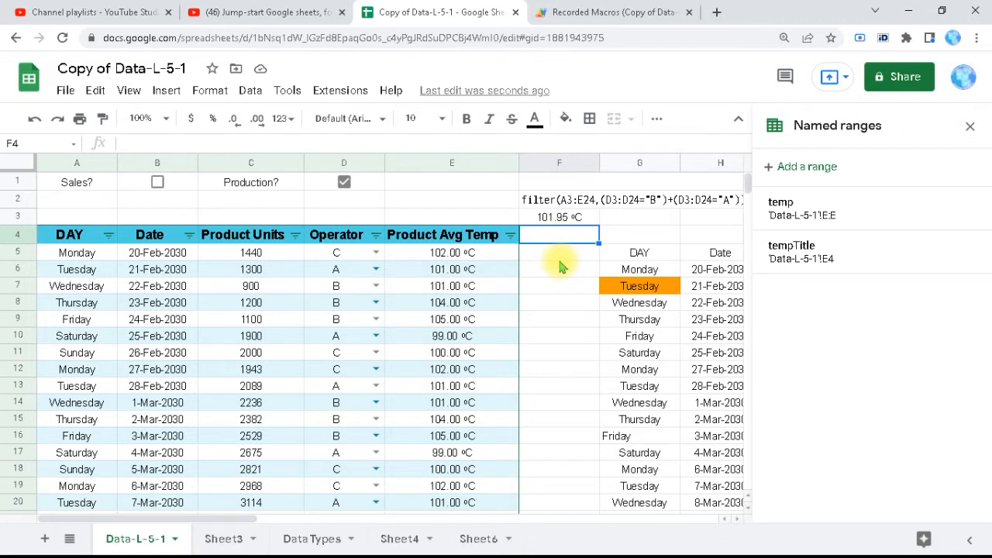
Select the temperatures in E5:E23 and check their average in the selection's summary statistics.
{"action": "left_click", "coordinate": [470, 257]}
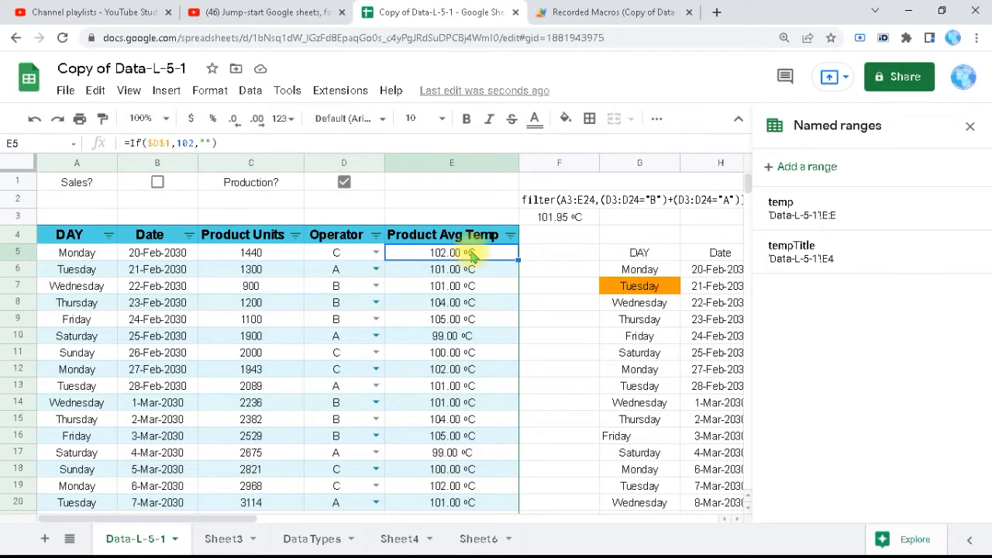
{"action": "key", "text": "shift+Down"}
{"action": "key", "text": "shift+Down"}
{"action": "key", "text": "shift+Down"}
{"action": "key", "text": "shift+Down"}
{"action": "key", "text": "shift+Down"}
{"action": "key", "text": "shift+Down"}
{"action": "key", "text": "shift+Down"}
{"action": "key", "text": "shift+Down"}
{"action": "key", "text": "shift+Down"}
{"action": "key", "text": "shift+Down"}
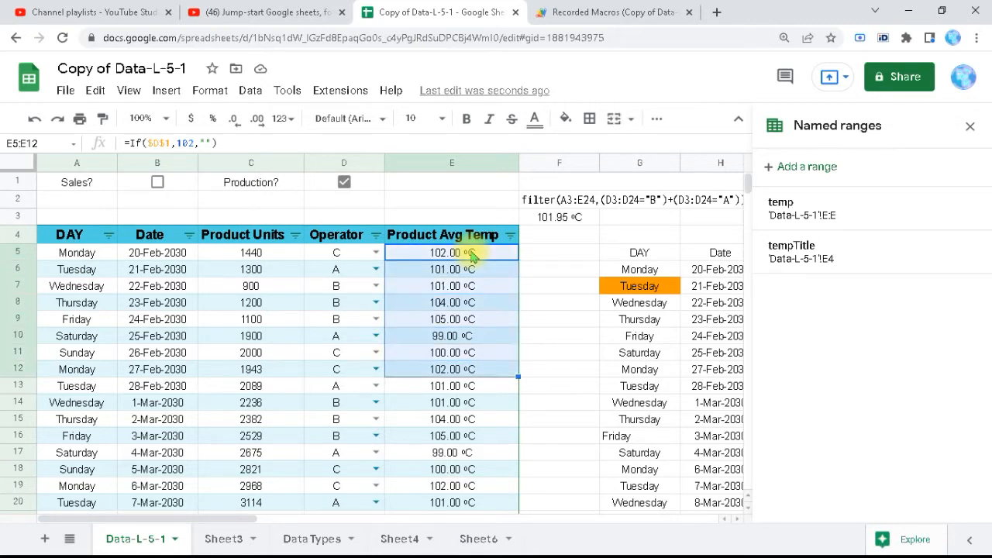
{"action": "key", "text": "shift+Down"}
{"action": "key", "text": "shift+Down"}
{"action": "key", "text": "shift+Down"}
{"action": "key", "text": "shift+Down"}
{"action": "key", "text": "shift+Down"}
{"action": "key", "text": "shift+Down"}
{"action": "key", "text": "shift+Down"}
{"action": "key", "text": "shift+Down"}
{"action": "key", "text": "shift+Down"}
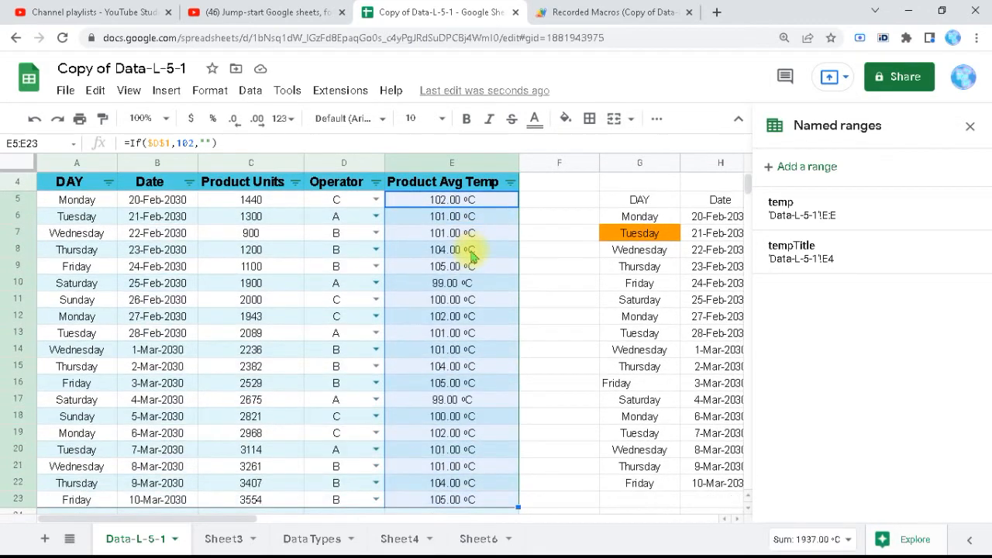
{"action": "key", "text": "shift+Up"}
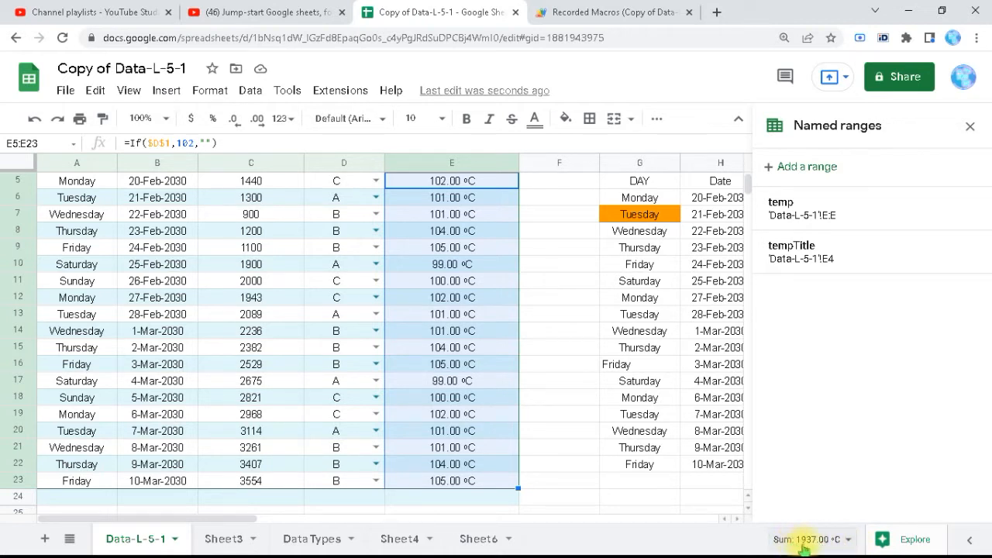
{"action": "left_click", "coordinate": [847, 542]}
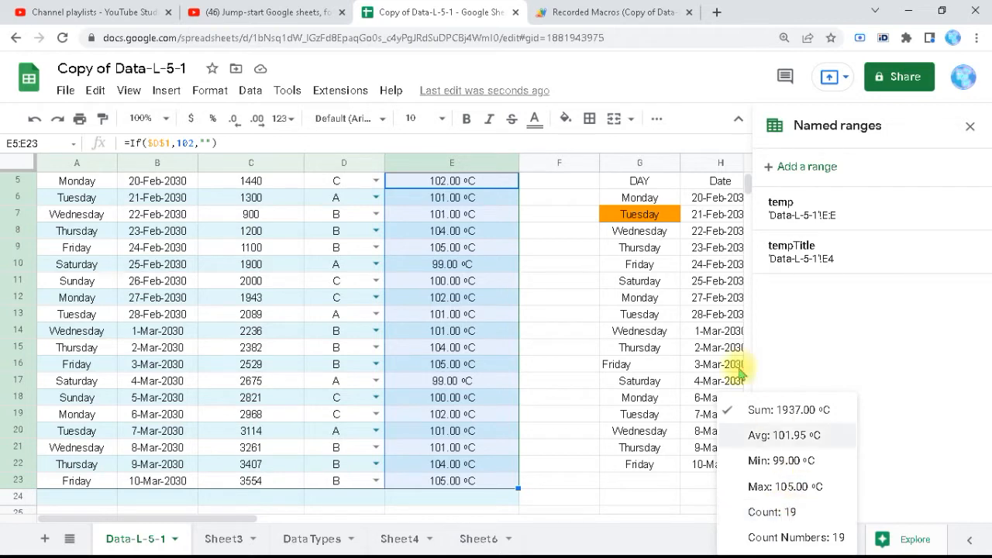
Return to cell F3 and compare the average there with the selection's summary statistics.
{"action": "left_click", "coordinate": [554, 302]}
{"action": "key", "text": "Up"}
{"action": "key", "text": "ctrl+Up"}
{"action": "key", "text": "Up"}
{"action": "key", "text": "Down"}
{"action": "key", "text": "Down"}
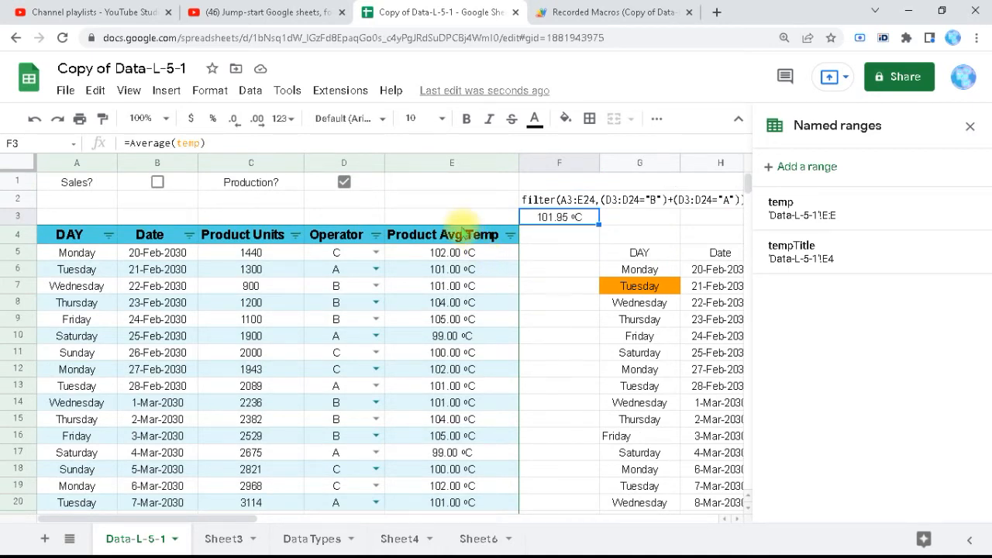
{"action": "left_click", "coordinate": [182, 355]}
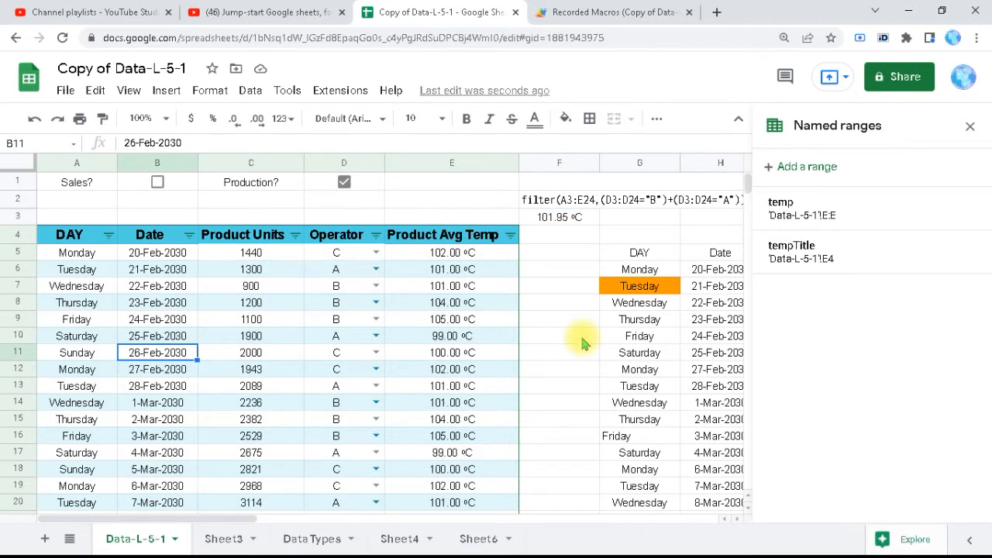
Open the spreadsheet's Apps Script project and start a new function below select2 in macros.gs, with blank lines beneath it.
{"action": "left_click", "coordinate": [341, 92]}
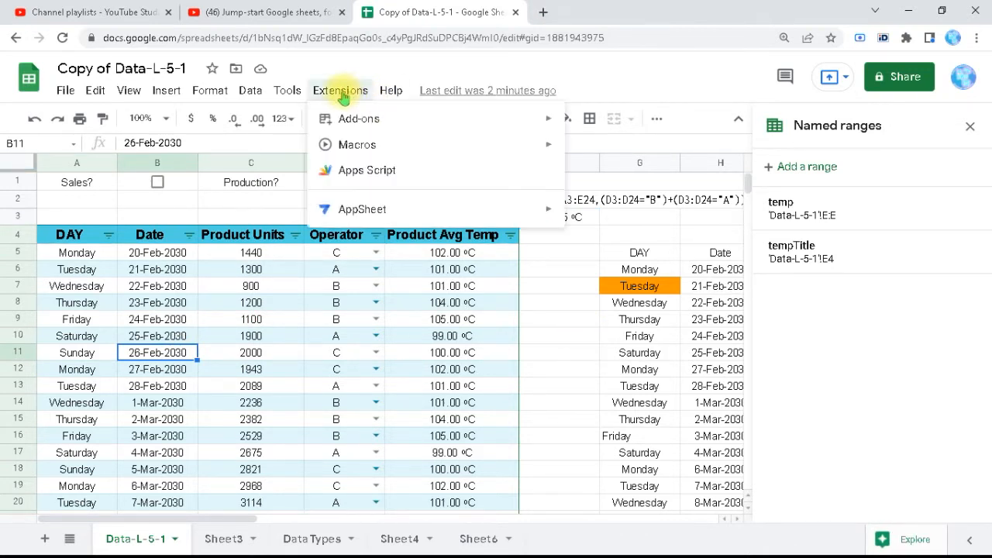
{"action": "left_click", "coordinate": [358, 172]}
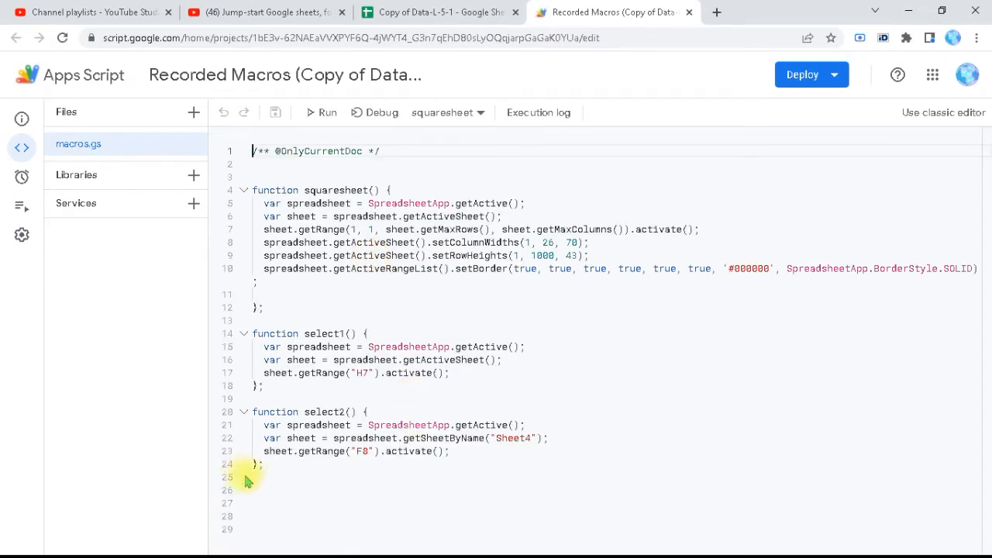
{"action": "left_click", "coordinate": [277, 475]}
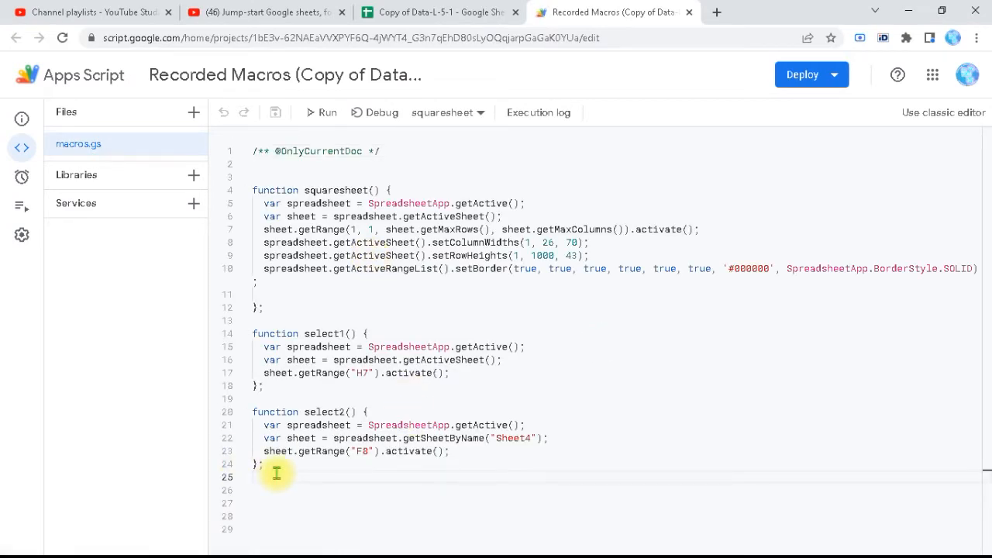
{"action": "key", "text": "Return"}
{"action": "type", "text": "functio"}
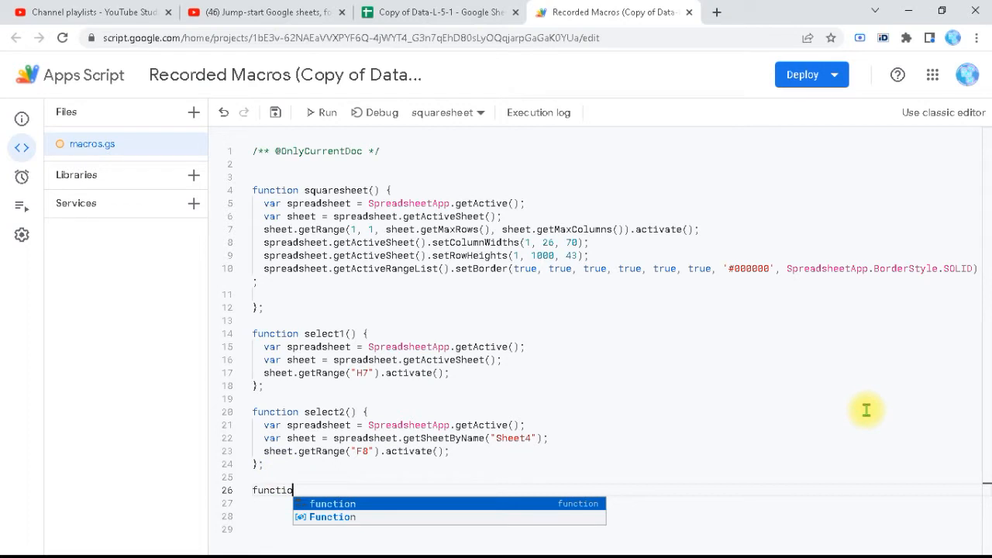
{"action": "key", "text": "Return"}
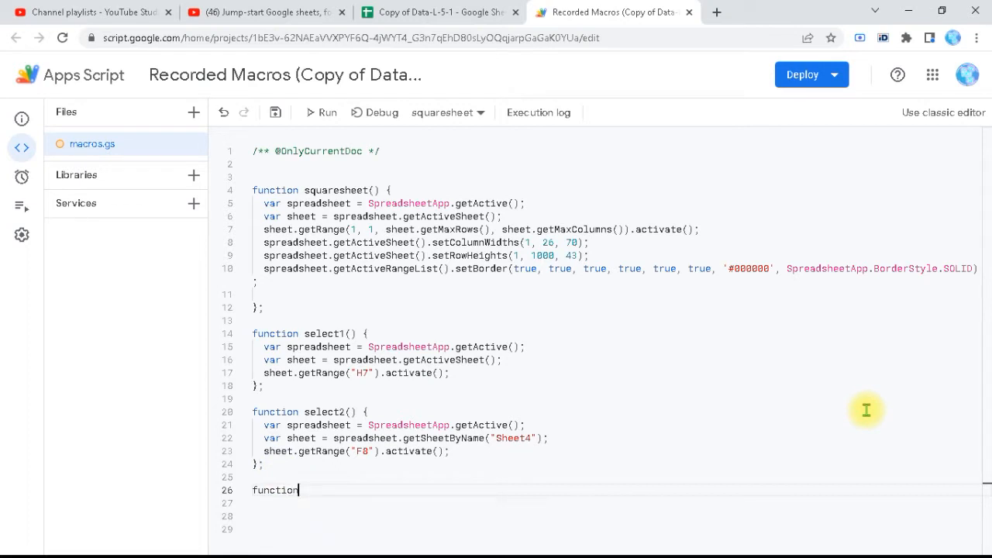
{"action": "key", "text": "Return"}
{"action": "key", "text": "Return"}
{"action": "key", "text": "Return"}
{"action": "key", "text": "Return"}
{"action": "key", "text": "Return"}
{"action": "key", "text": "Return"}
{"action": "key", "text": "Return"}
{"action": "key", "text": "Return"}
{"action": "key", "text": "Return"}
{"action": "key", "text": "Return"}
{"action": "key", "text": "Return"}
{"action": "key", "text": "Return"}
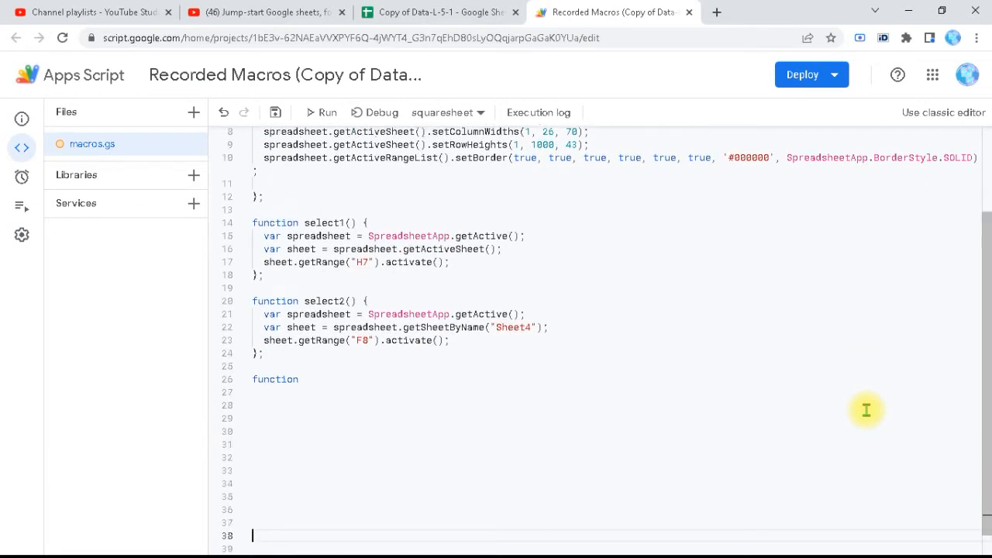
{"action": "key", "text": "Return"}
{"action": "key", "text": "Return"}
{"action": "key", "text": "Return"}
{"action": "key", "text": "Return"}
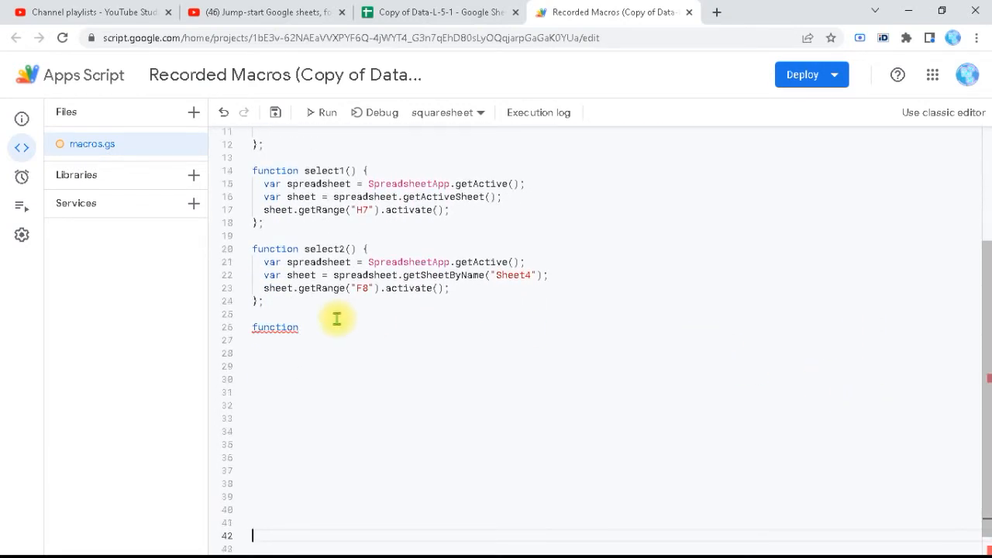
Name the new function select3, without parameters, and open its body in braces.
{"action": "left_click", "coordinate": [331, 322]}
{"action": "type", "text": "sele"}
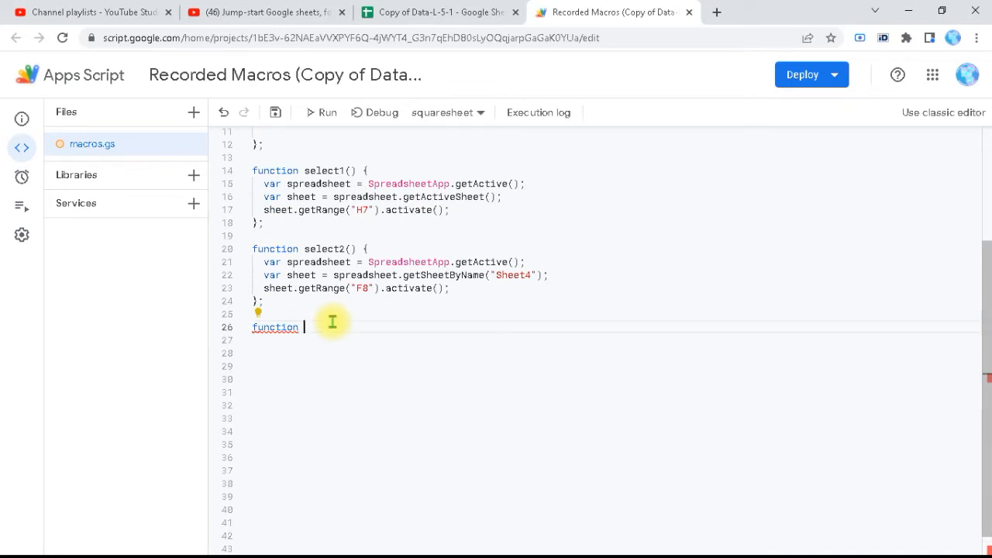
{"action": "type", "text": "ct3()0"}
{"action": "key", "text": "BackSpace"}
{"action": "type", "text": "){"}
{"action": "key", "text": "Return"}
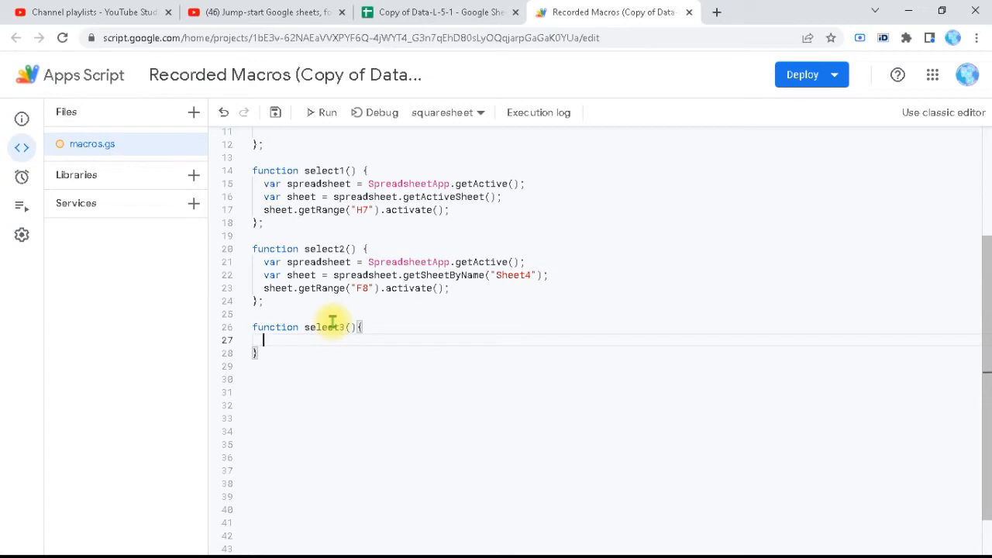
In select3, declare the variable sp and assign it the active spreadsheet with SpreadsheetApp.getActive();.
{"action": "type", "text": "var"}
{"action": "type", "text": "sp = Sp"}
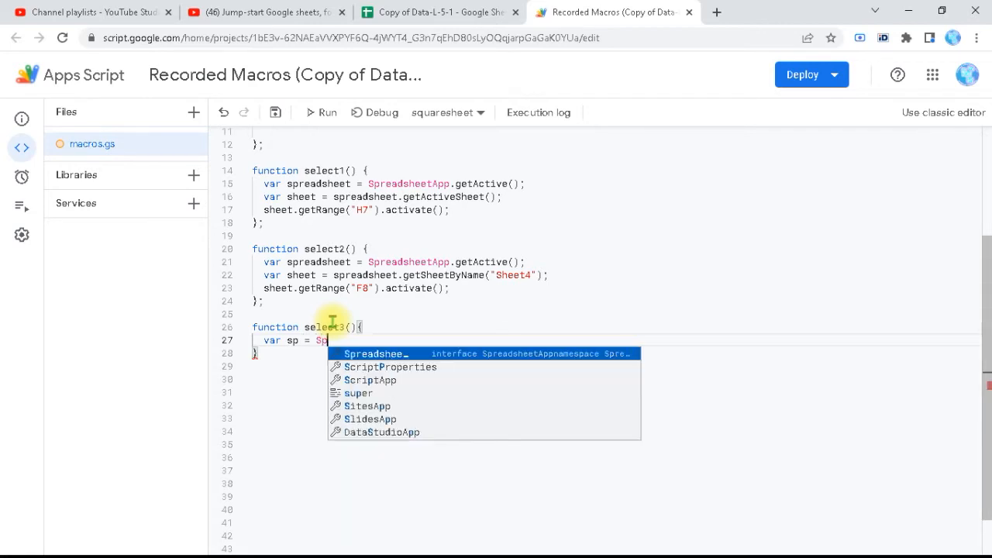
{"action": "type", "text": "readsheetApp."}
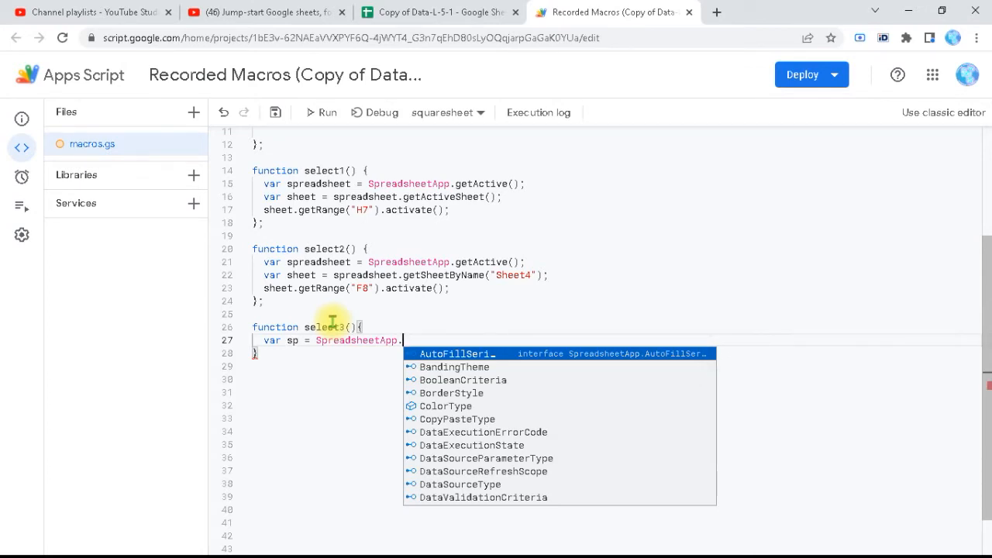
{"action": "type", "text": "ge"}
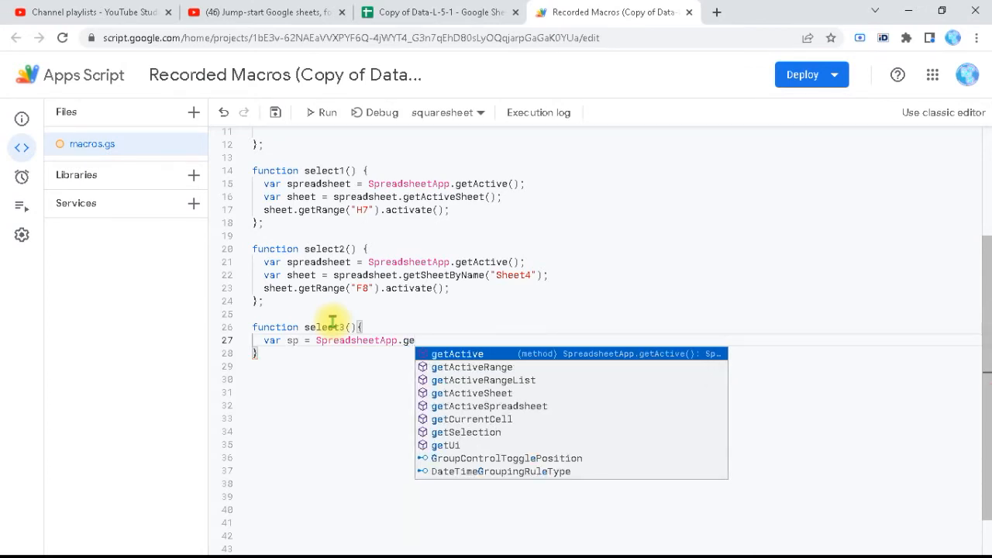
{"action": "key", "text": "Return"}
{"action": "type", "text": "()"}
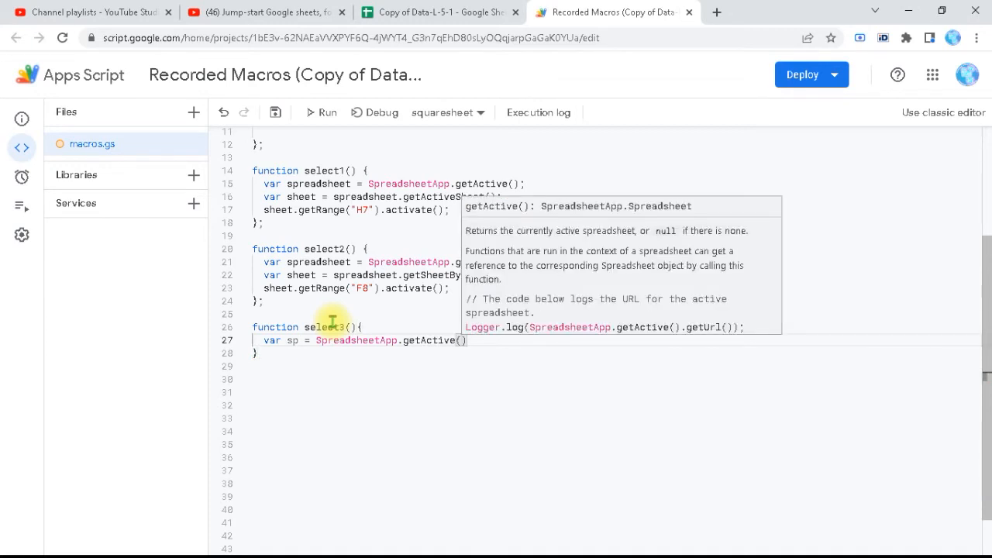
{"action": "type", "text": ";"}
{"action": "key", "text": "Return"}
Add the line var sh = sp.getActiveSheet(); to select3, storing the active sheet in sh.
{"action": "type", "text": "va"}
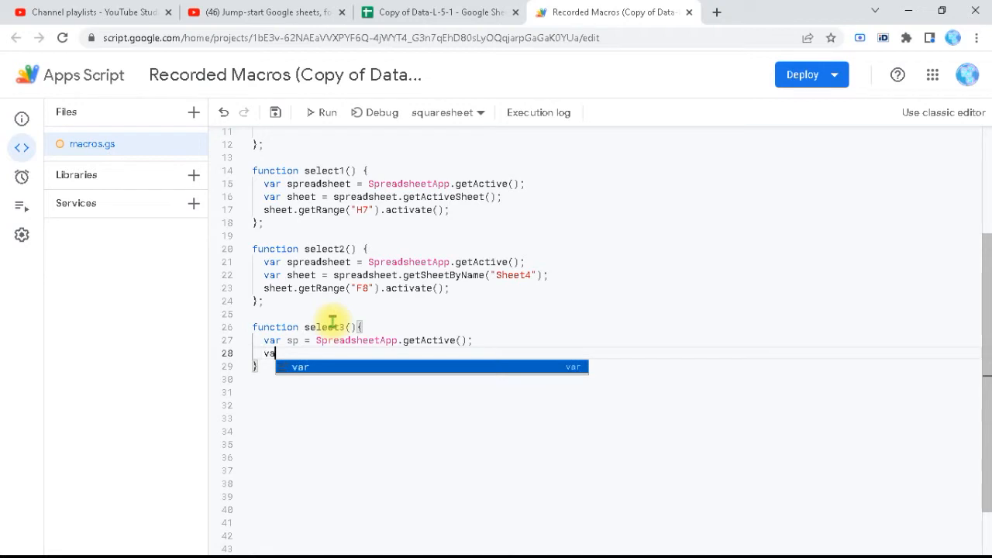
{"action": "type", "text": "r sh = sp"}
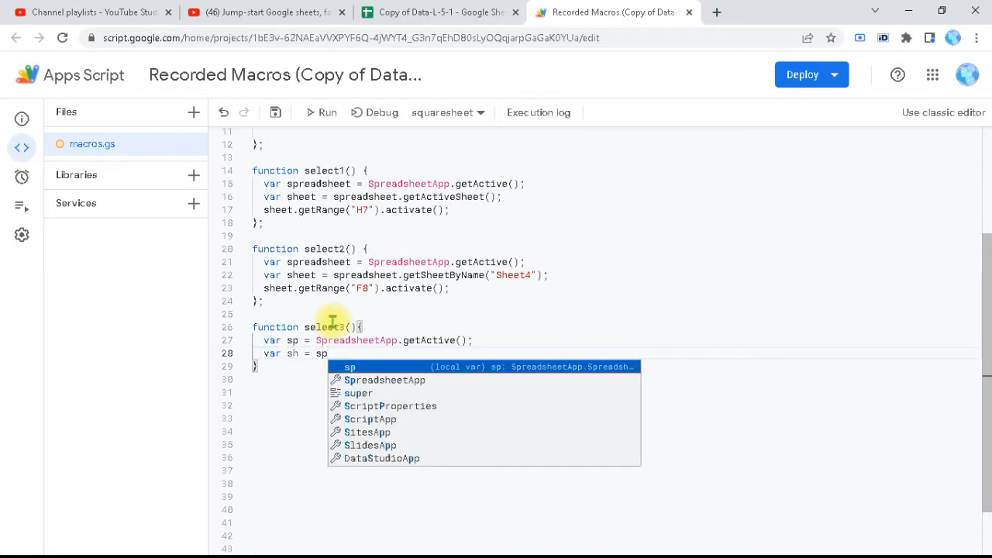
{"action": "type", "text": ".get"}
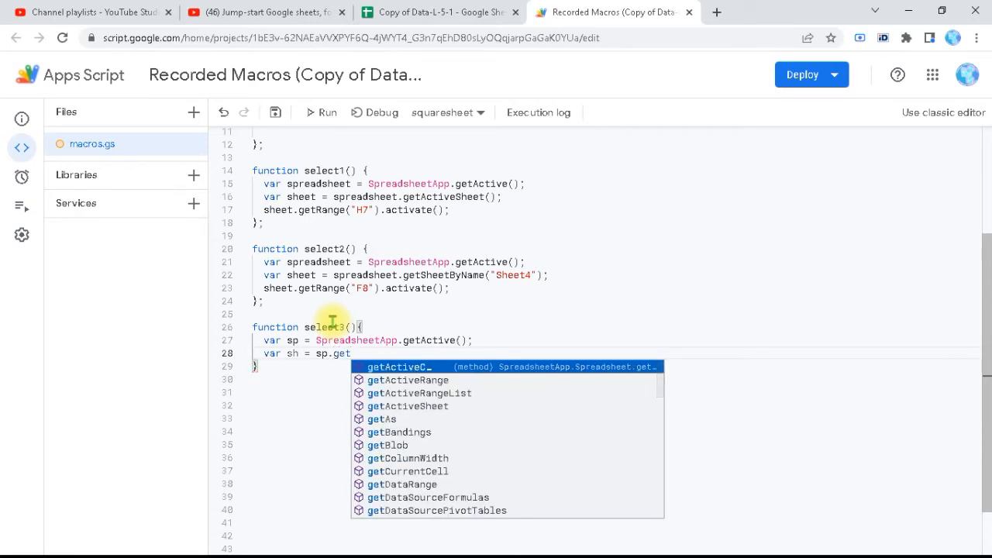
{"action": "key", "text": "Down"}
{"action": "key", "text": "Down"}
{"action": "key", "text": "Down"}
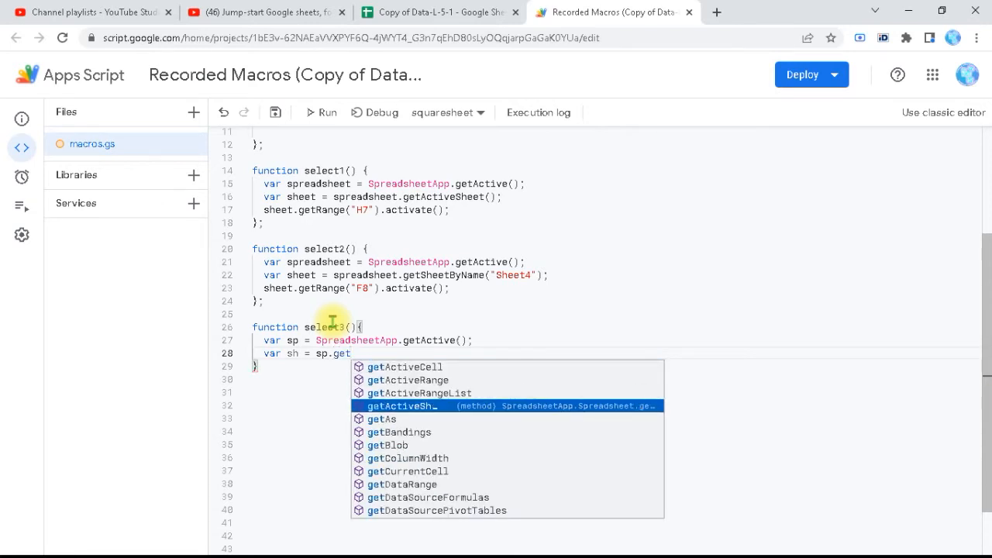
{"action": "key", "text": "Return"}
{"action": "type", "text": "();"}
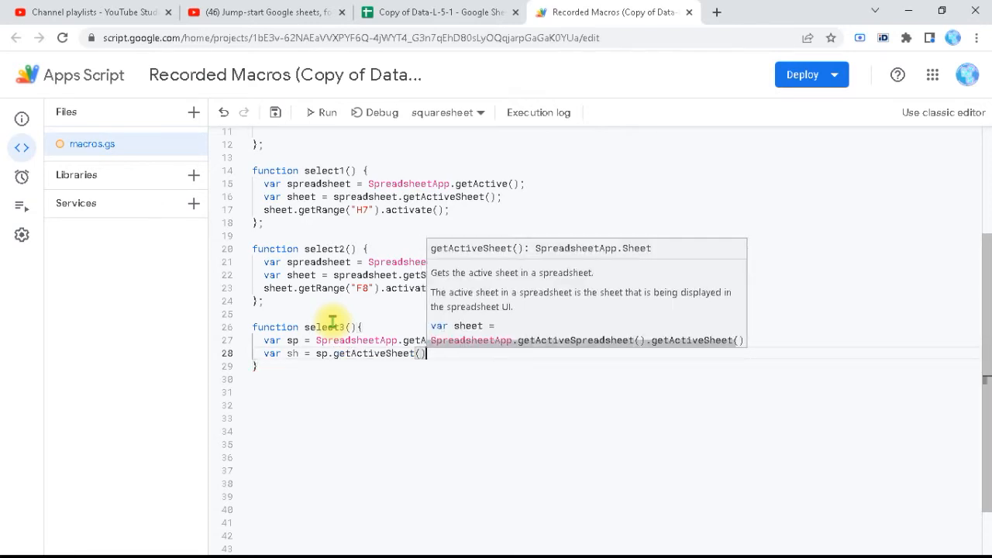
{"action": "key", "text": "Return"}
Declare the variable range in select3 and fetch the named range with sh.getRange("temp");.
{"action": "type", "text": "var"}
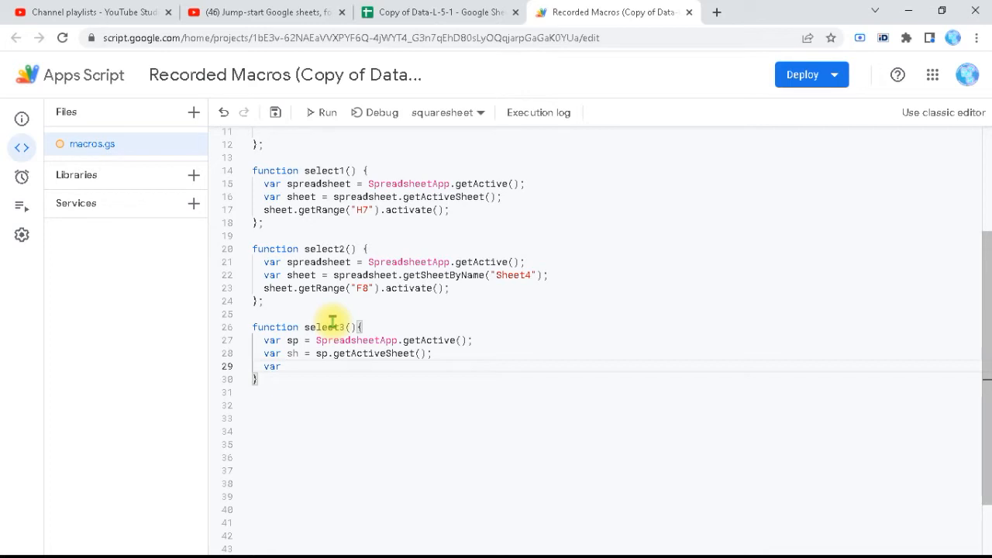
{"action": "type", "text": " range"}
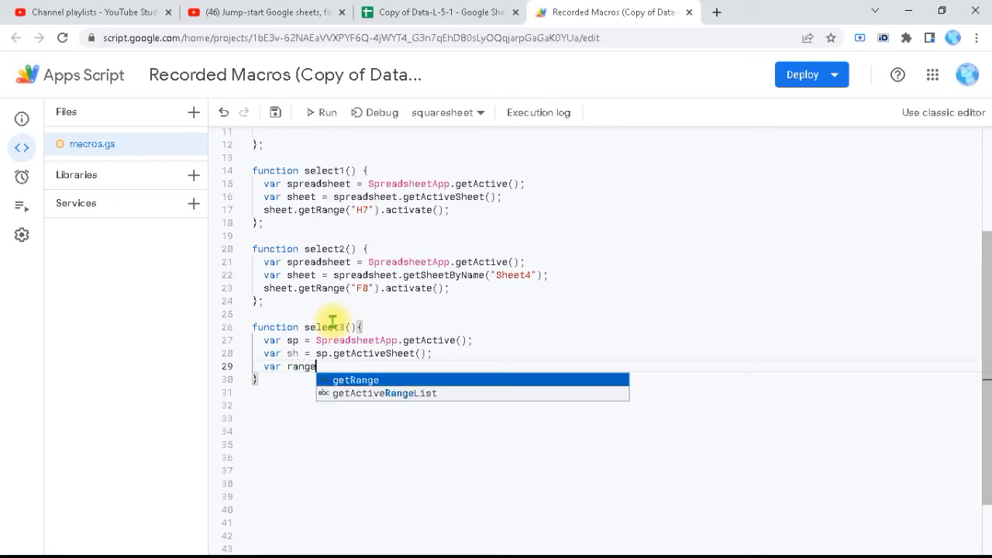
{"action": "type", "text": " = "}
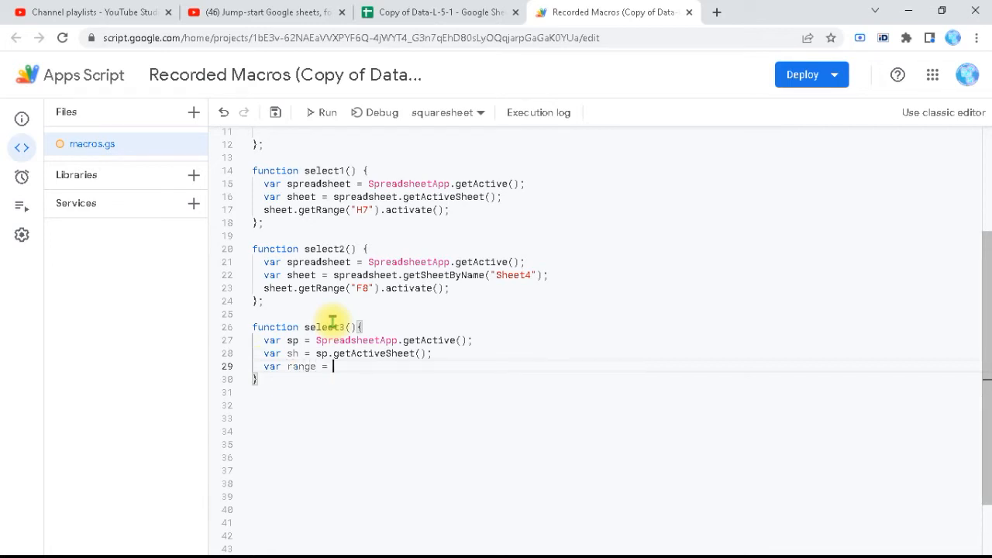
{"action": "type", "text": "sh."}
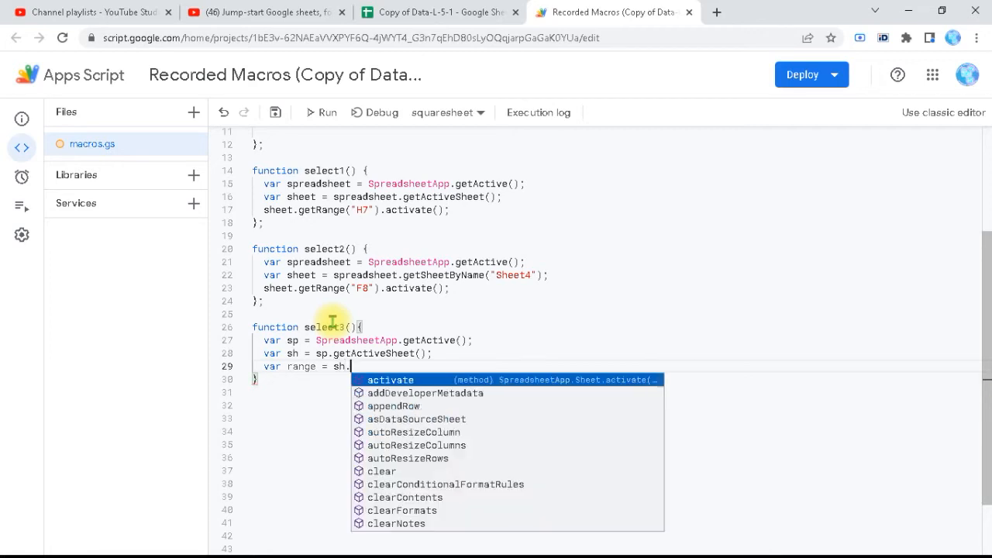
{"action": "type", "text": "get"}
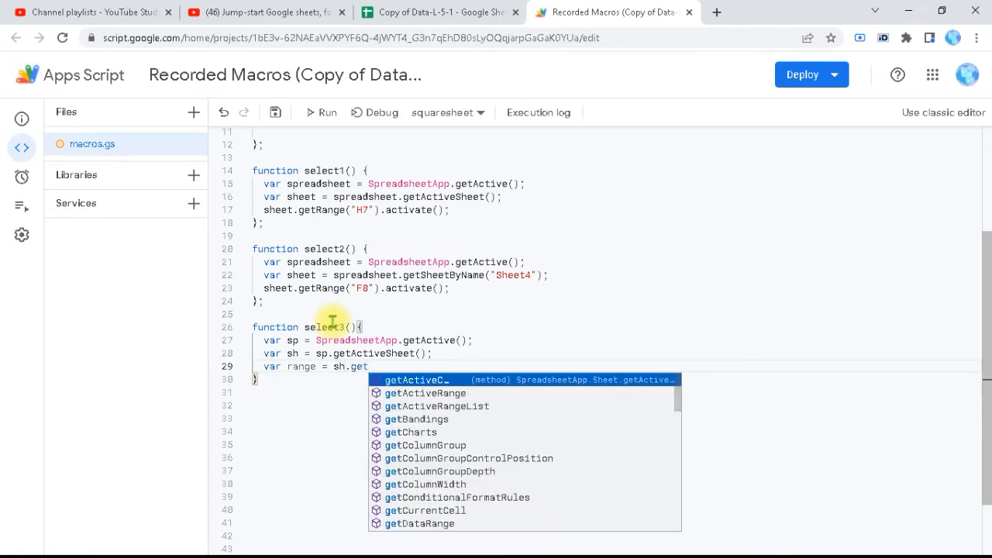
{"action": "type", "text": "Range"}
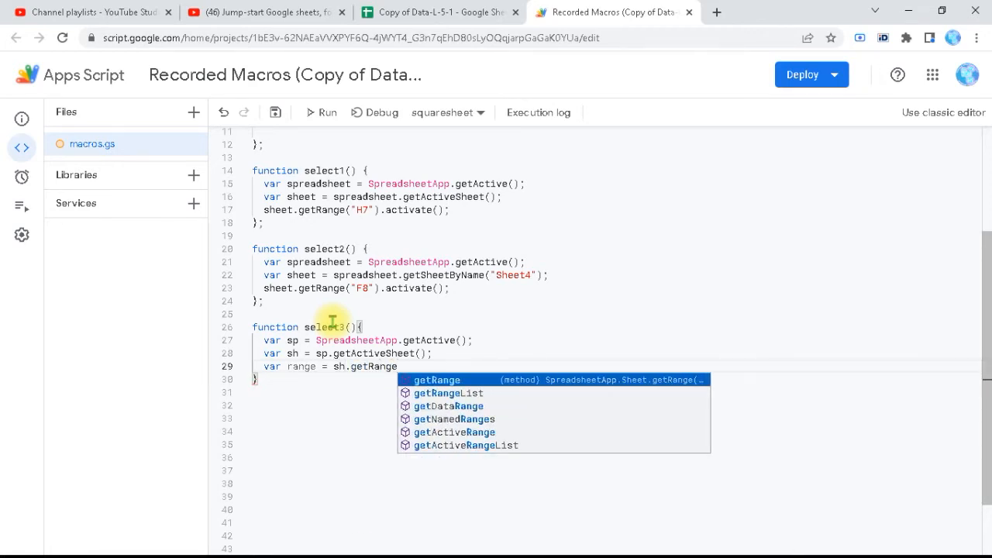
{"action": "type", "text": "("}
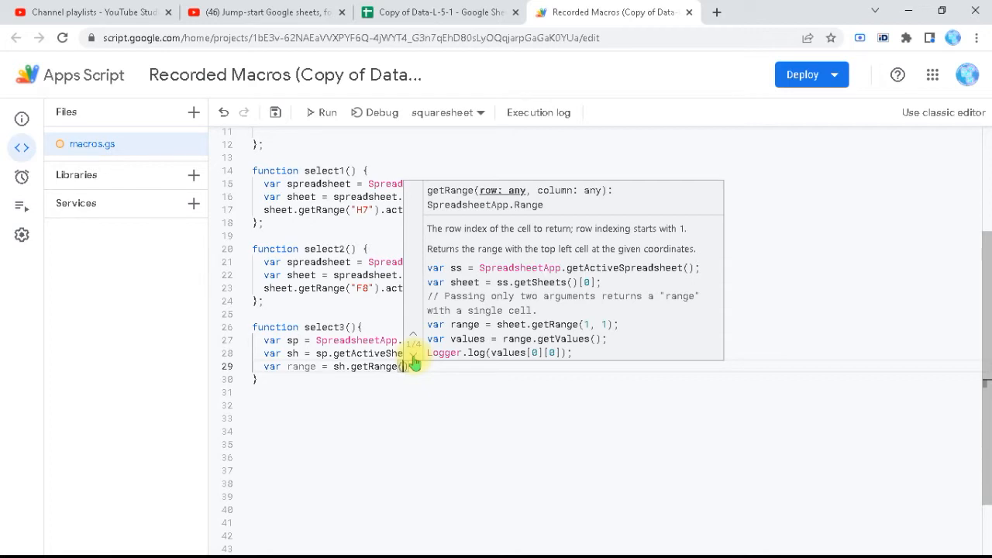
{"action": "type", "text": "\""}
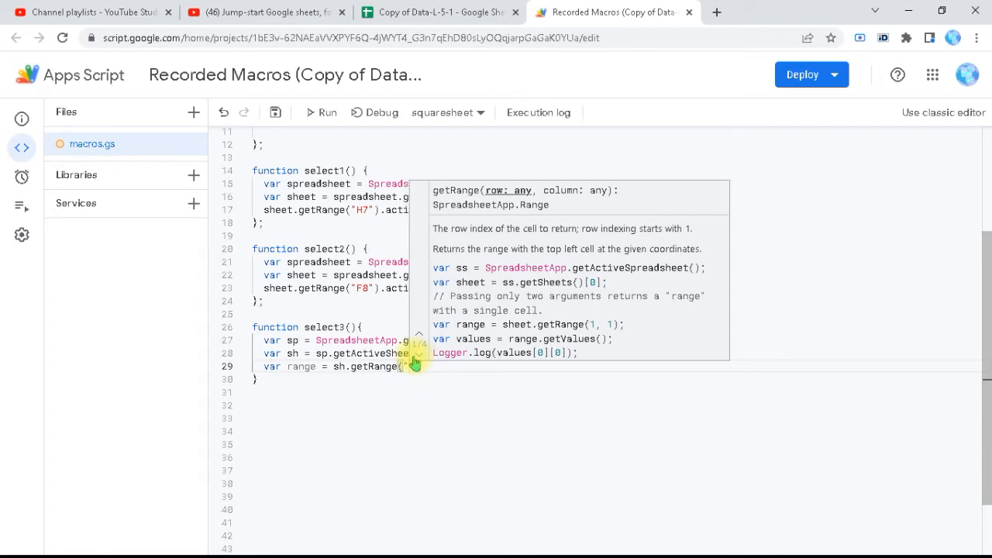
{"action": "type", "text": "temp"}
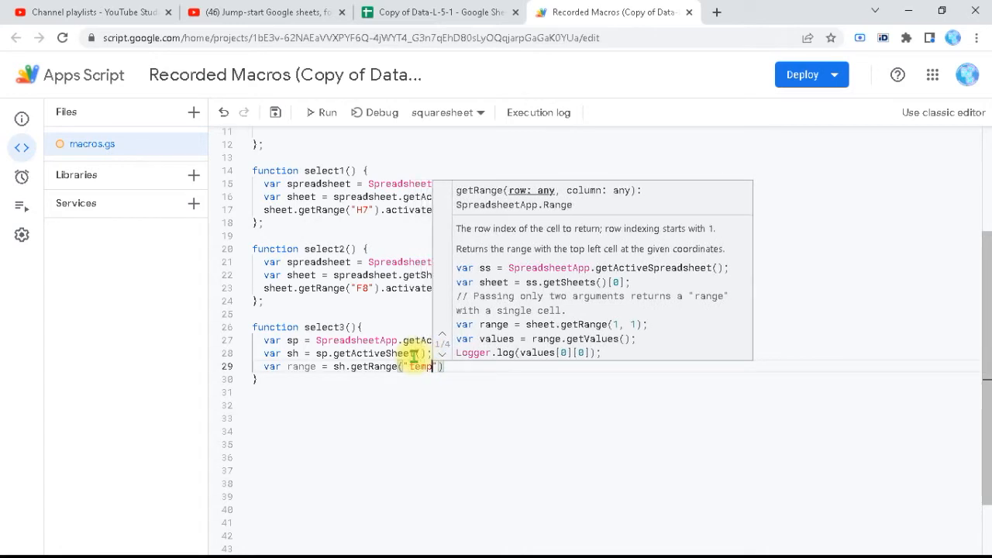
{"action": "left_click", "coordinate": [451, 366]}
{"action": "type", "text": ";"}
{"action": "key", "text": "Return"}
Complete the body of select3 with the line range.activate(); to select the fetched range.
{"action": "type", "text": "s"}
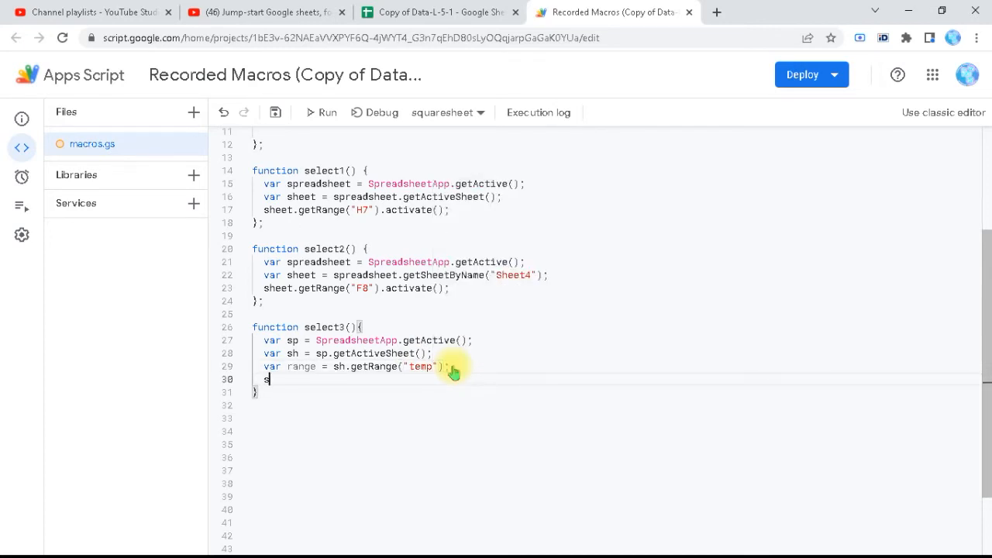
{"action": "key", "text": "BackSpace"}
{"action": "type", "text": "r"}
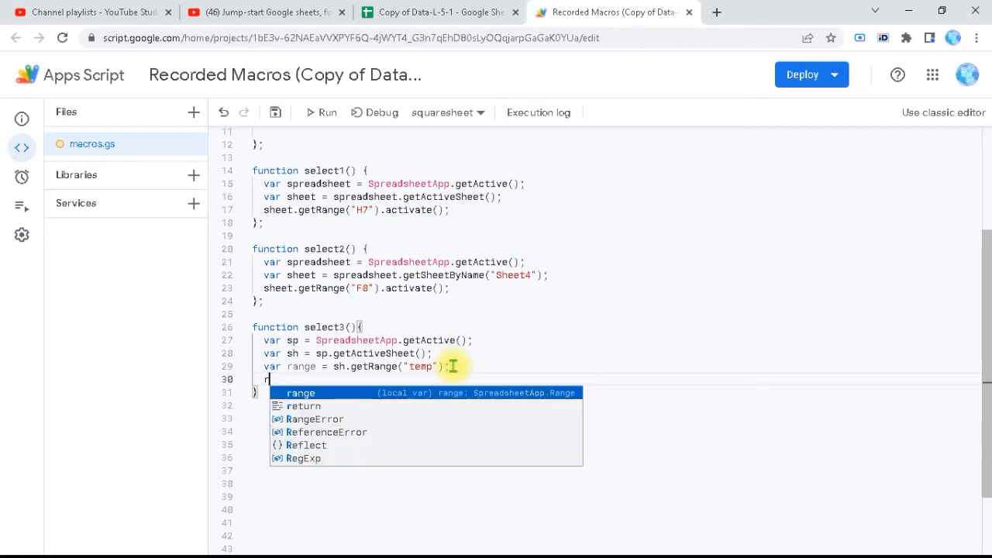
{"action": "type", "text": "ange"}
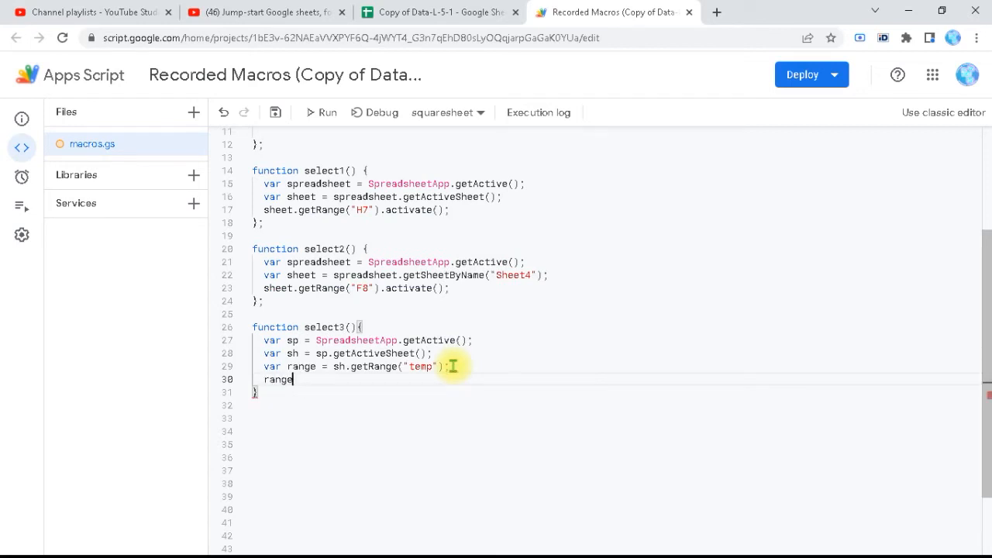
{"action": "type", "text": ".act"}
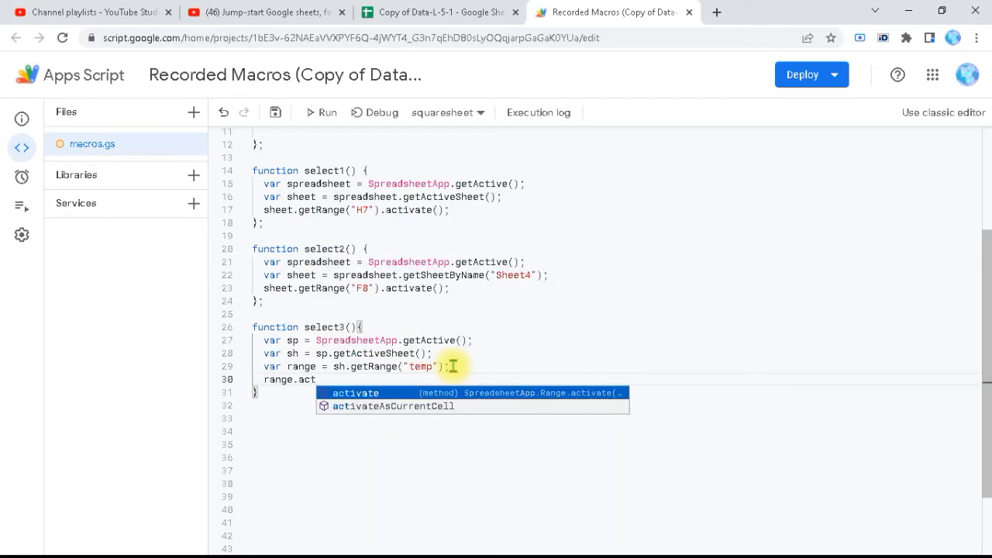
{"action": "key", "text": "Return"}
{"action": "type", "text": "("}
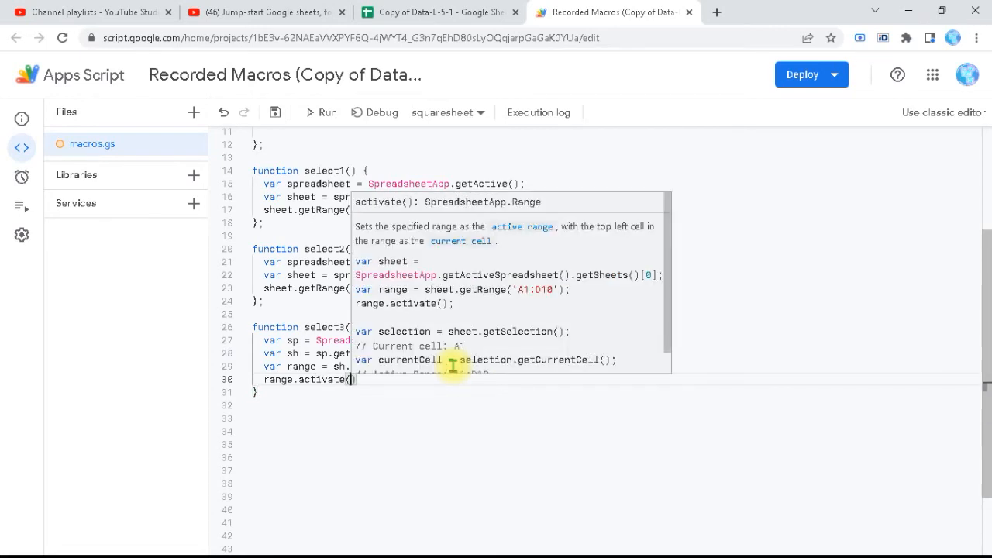
{"action": "type", "text": ");"}
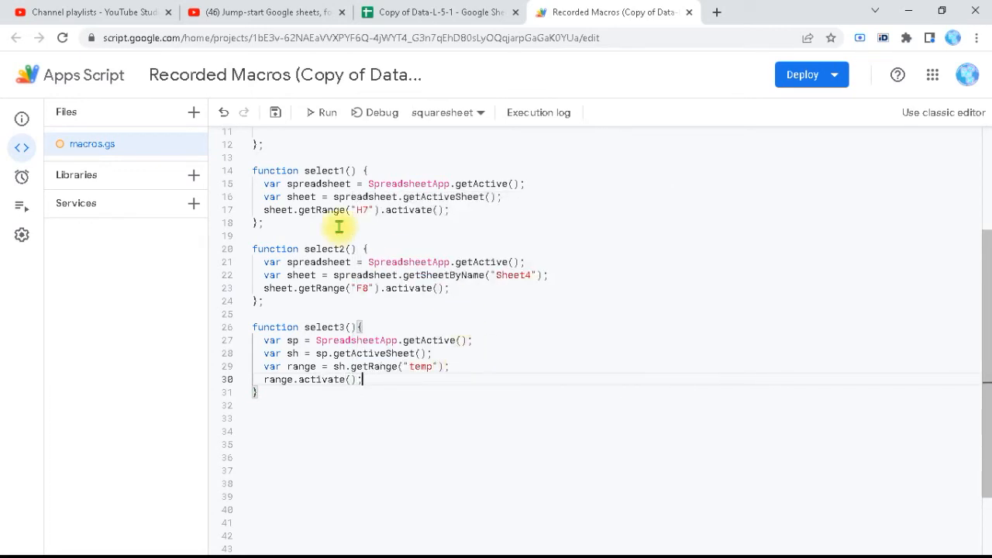
Save the script project, run the function select3, and check the selection in the Google Sheets spreadsheet.
{"action": "left_click", "coordinate": [276, 112]}
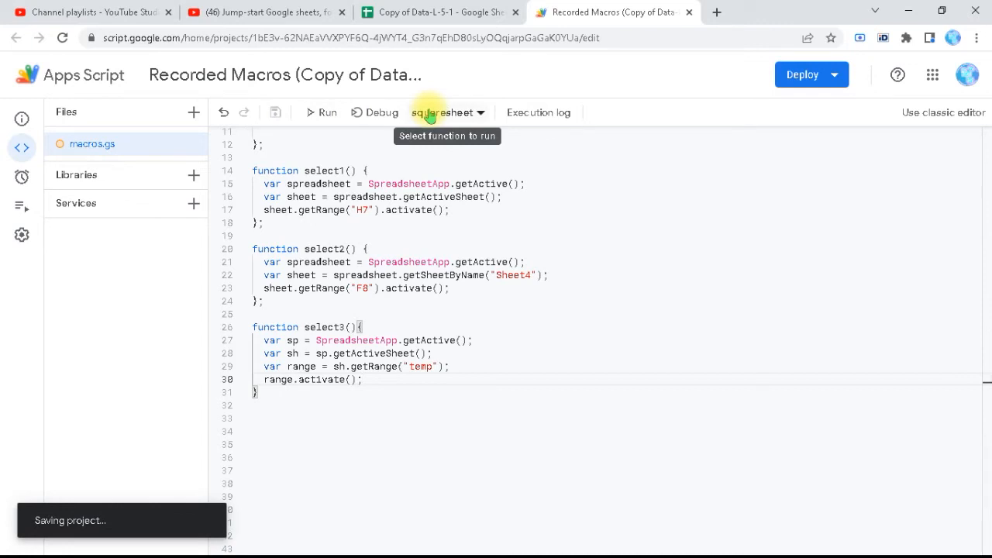
{"action": "left_click", "coordinate": [443, 114]}
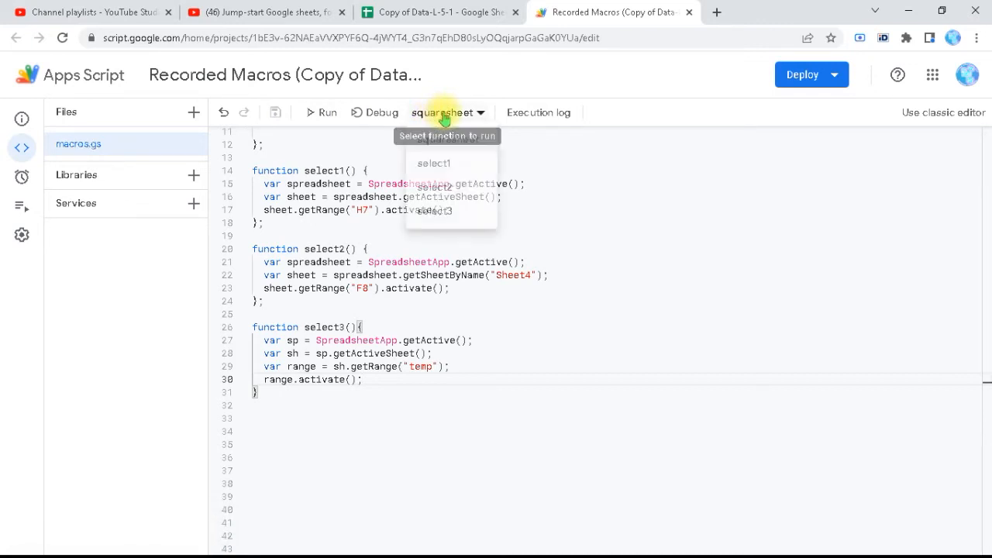
{"action": "left_click", "coordinate": [439, 213]}
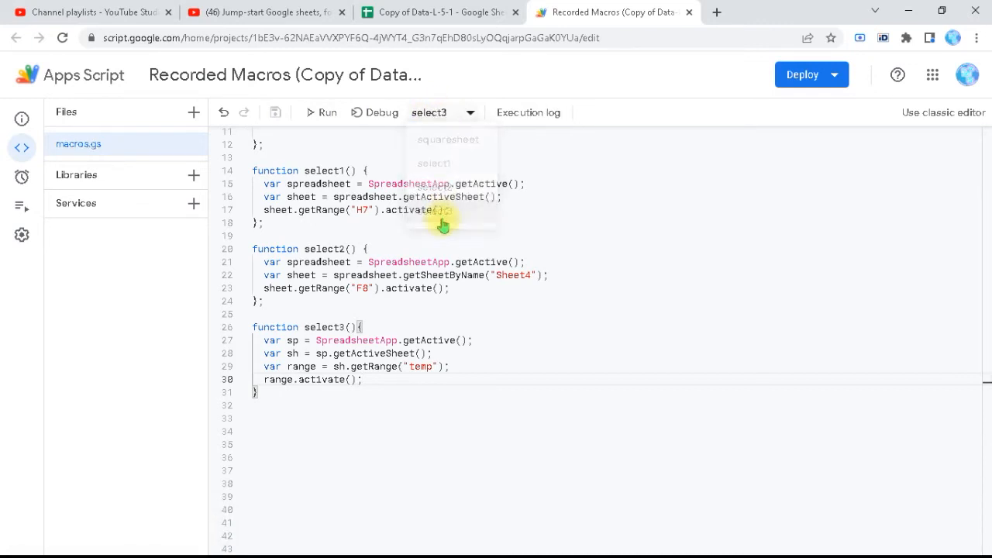
{"action": "left_click", "coordinate": [322, 112]}
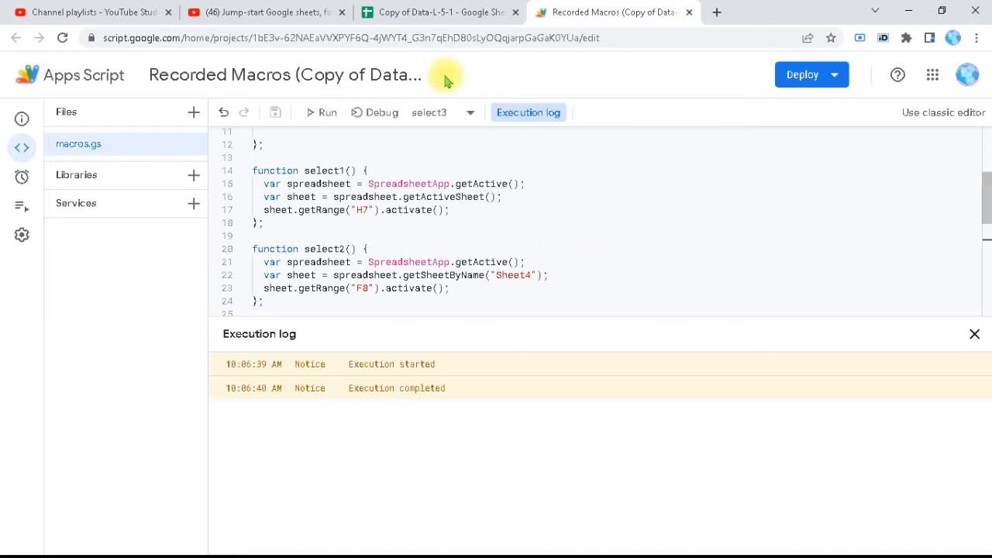
{"action": "left_click", "coordinate": [410, 11]}
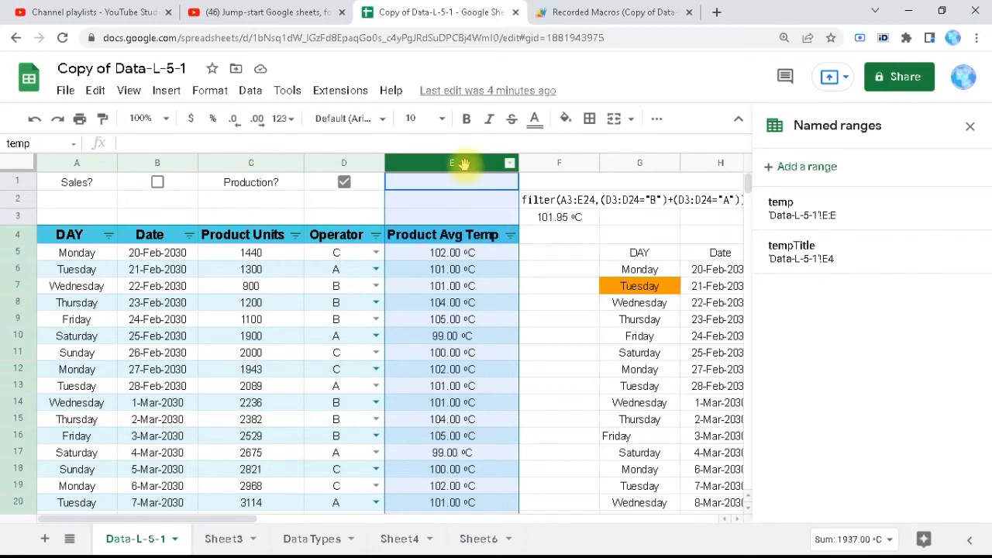
Insert one column to the left of the Product Avg Temp column and select the named range temp to check what it covers.
{"action": "left_click", "coordinate": [470, 201]}
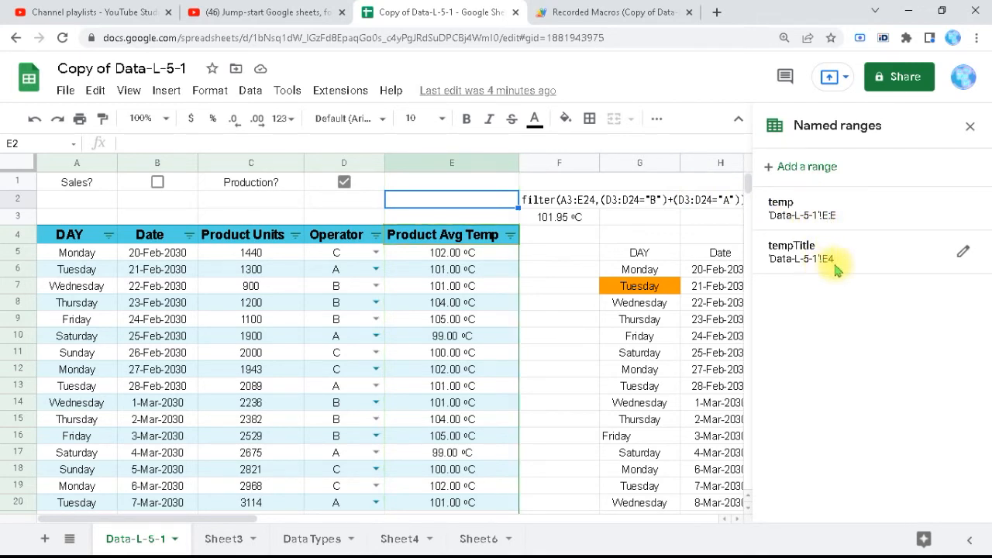
{"action": "left_click", "coordinate": [448, 162]}
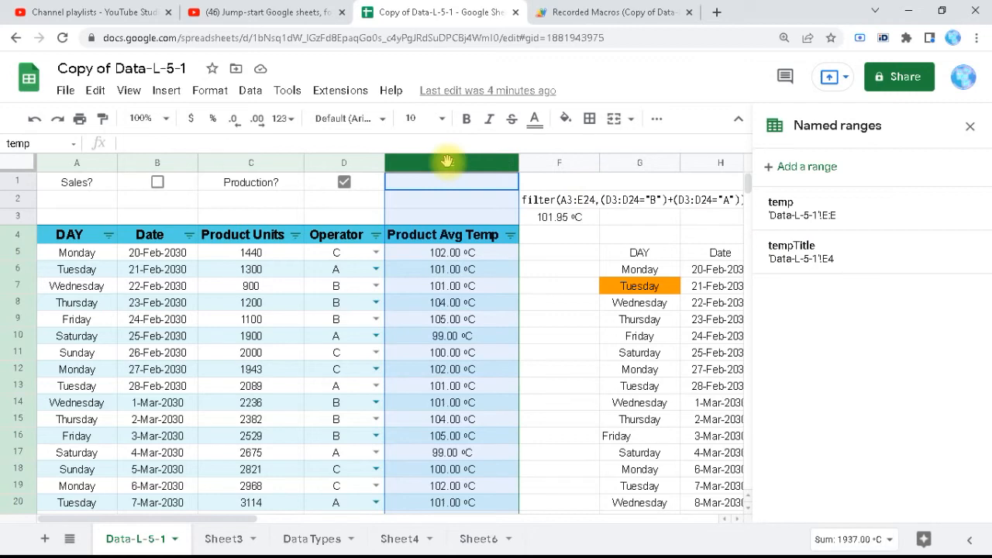
{"action": "right_click", "coordinate": [448, 161]}
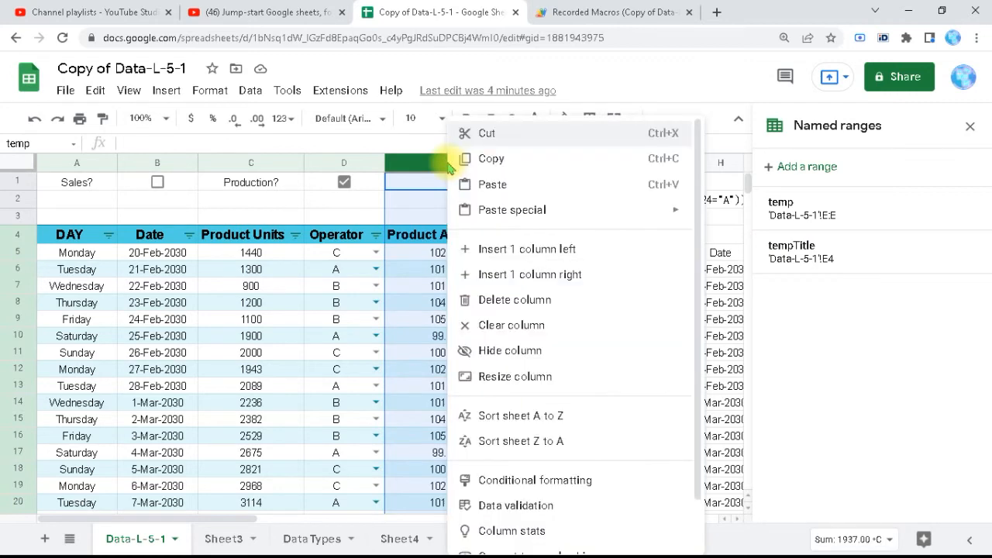
{"action": "mouse_move", "coordinate": [484, 212]}
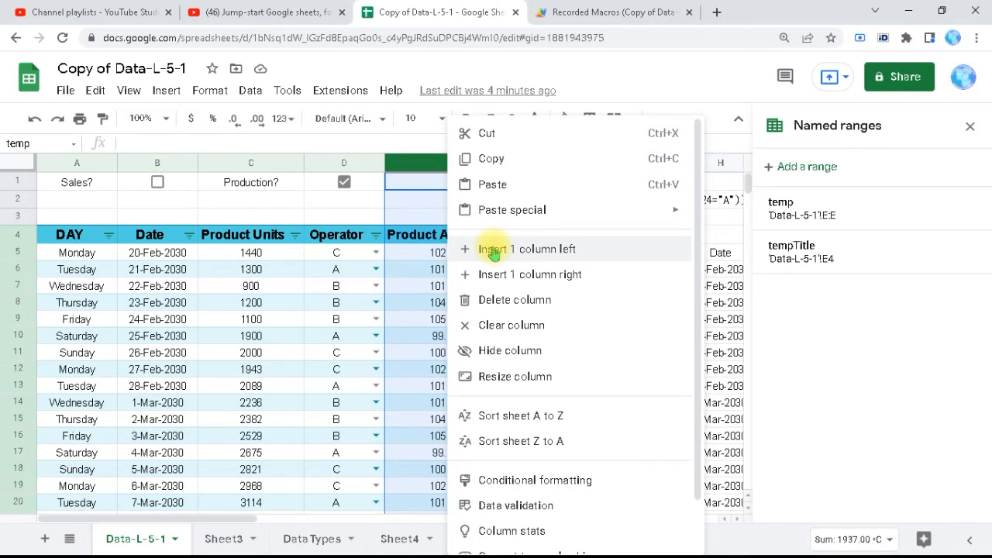
{"action": "left_click", "coordinate": [492, 251]}
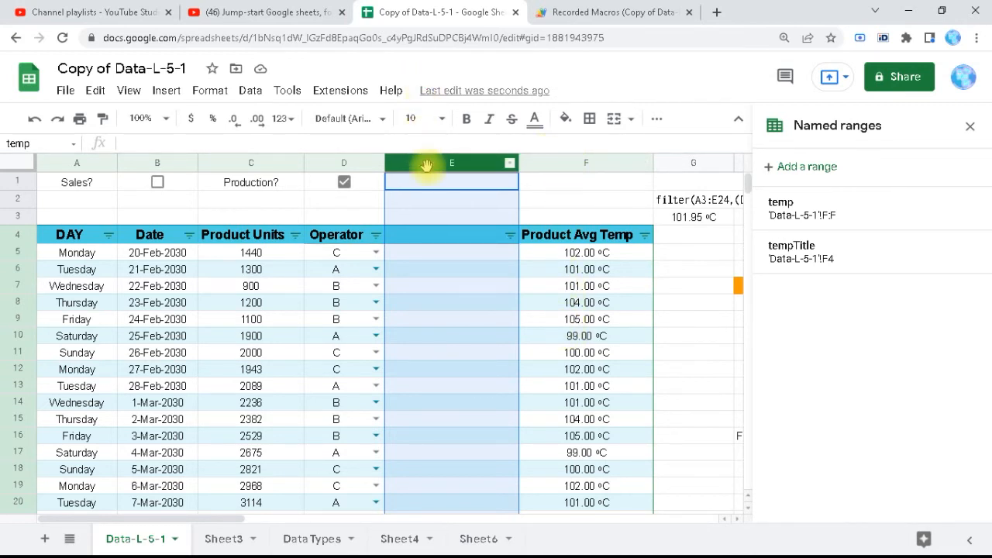
{"action": "left_click", "coordinate": [864, 222]}
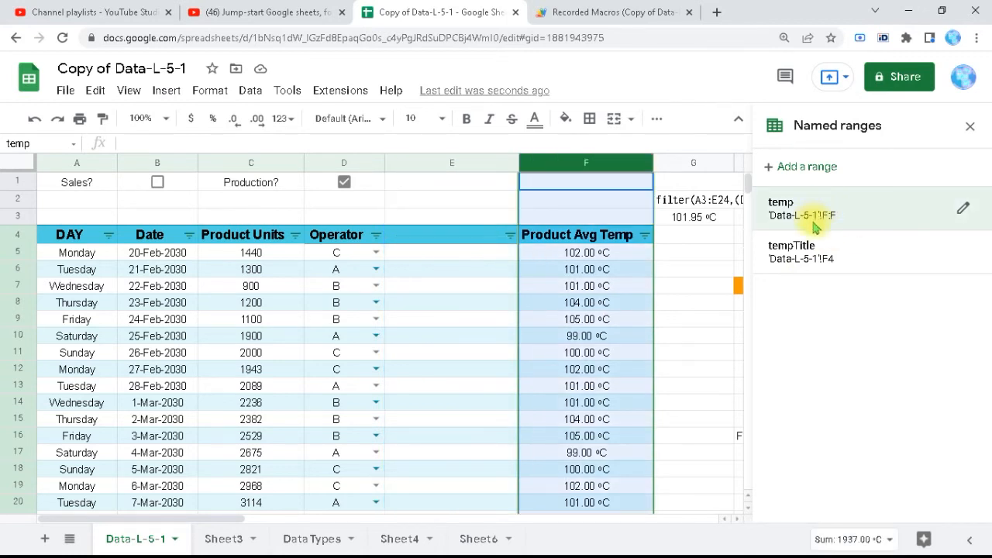
Select the named range tempTitle to check which cell it covers, and undo the column insertion.
{"action": "left_click", "coordinate": [786, 252]}
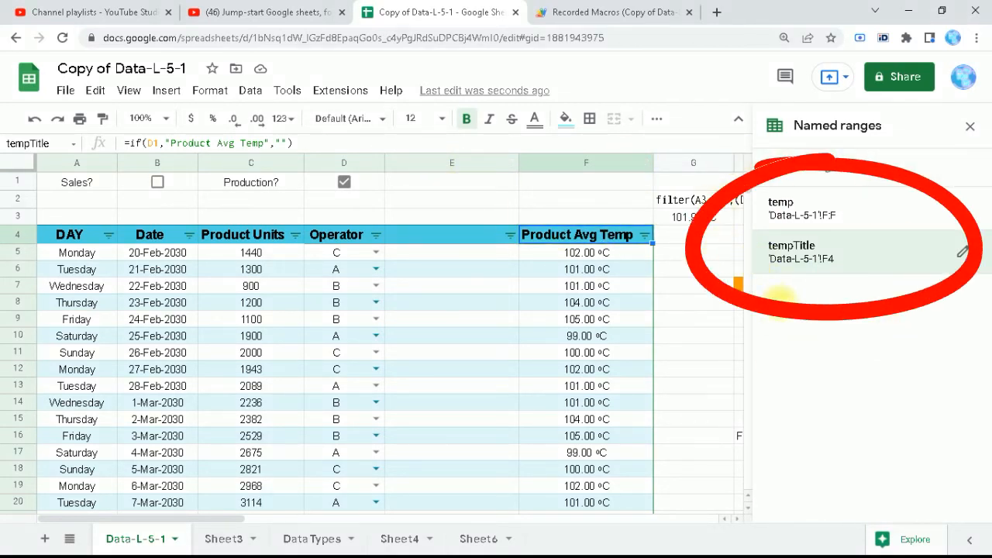
{"action": "key", "text": "ctrl+z"}
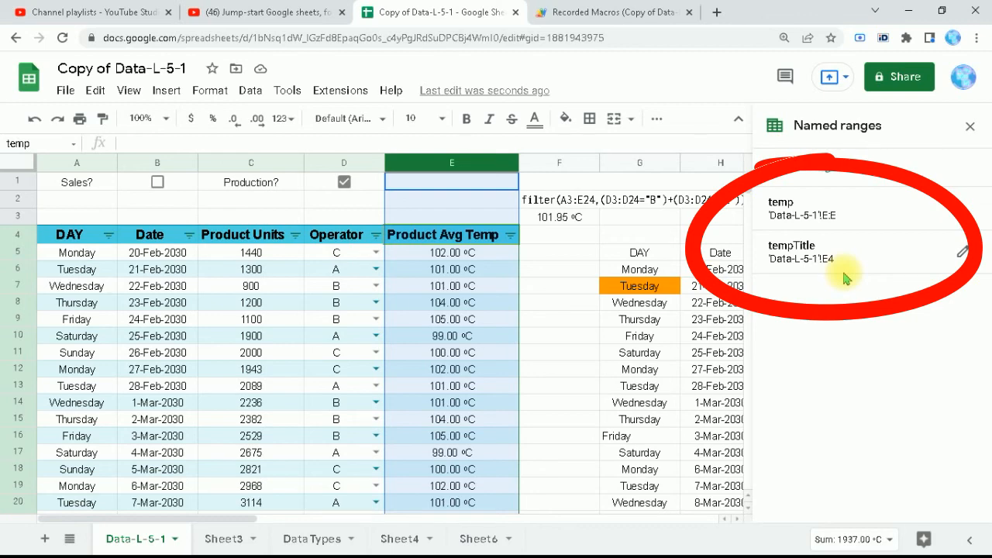
Insert one column to the left of the Product Avg Temp column again.
{"action": "right_click", "coordinate": [436, 169]}
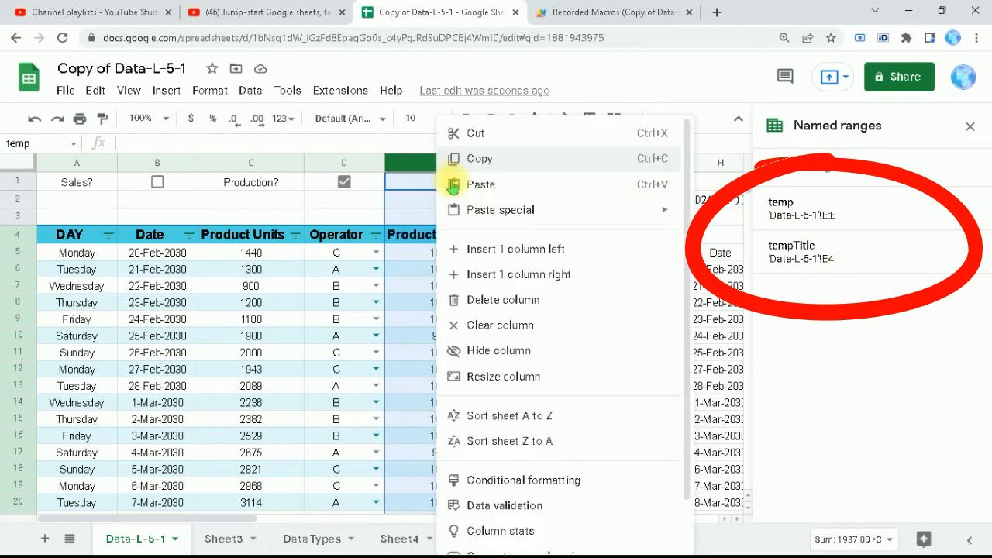
{"action": "left_click", "coordinate": [489, 258]}
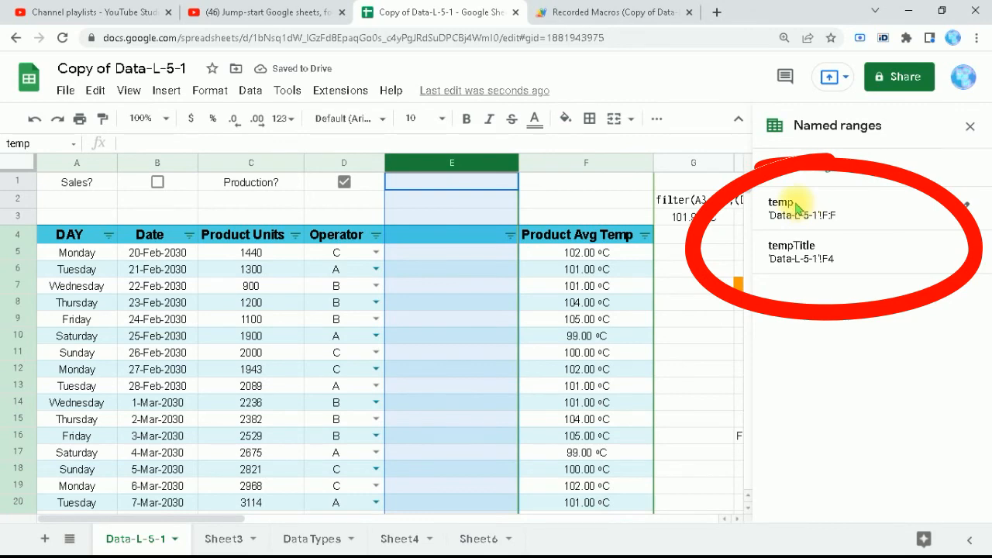
Run the function select3 in Apps Script and return to the Google Sheets spreadsheet to check which column is selected.
{"action": "left_click", "coordinate": [582, 12]}
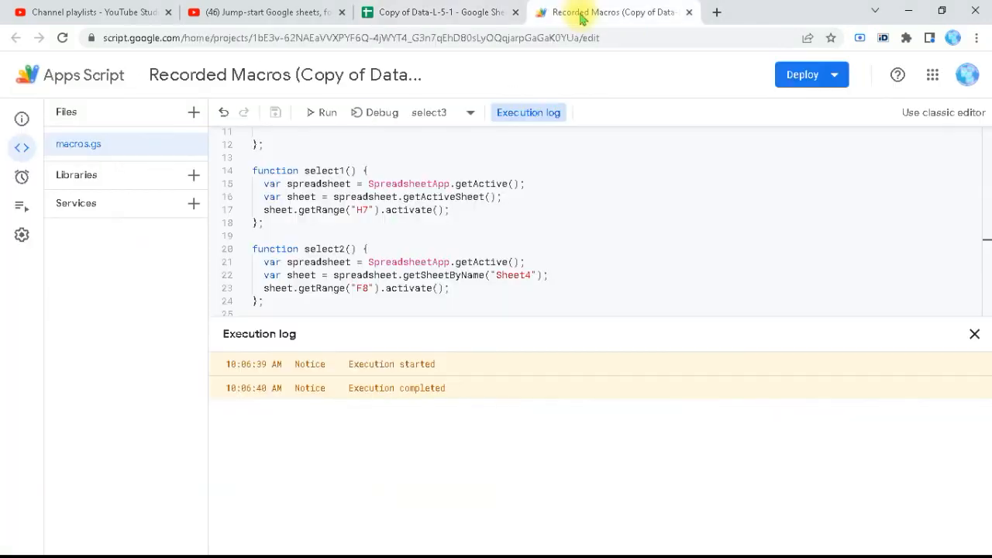
{"action": "left_click", "coordinate": [974, 334]}
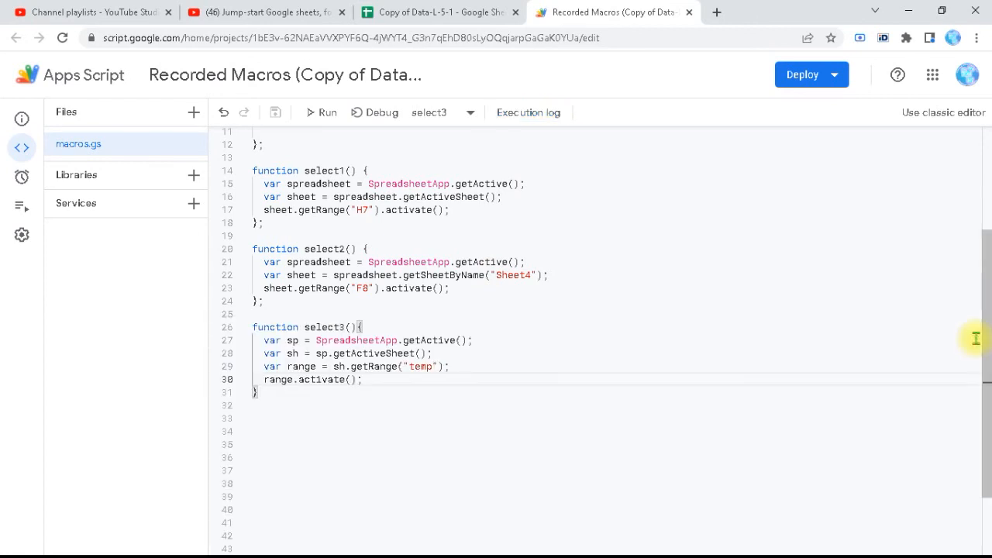
{"action": "left_click", "coordinate": [325, 116]}
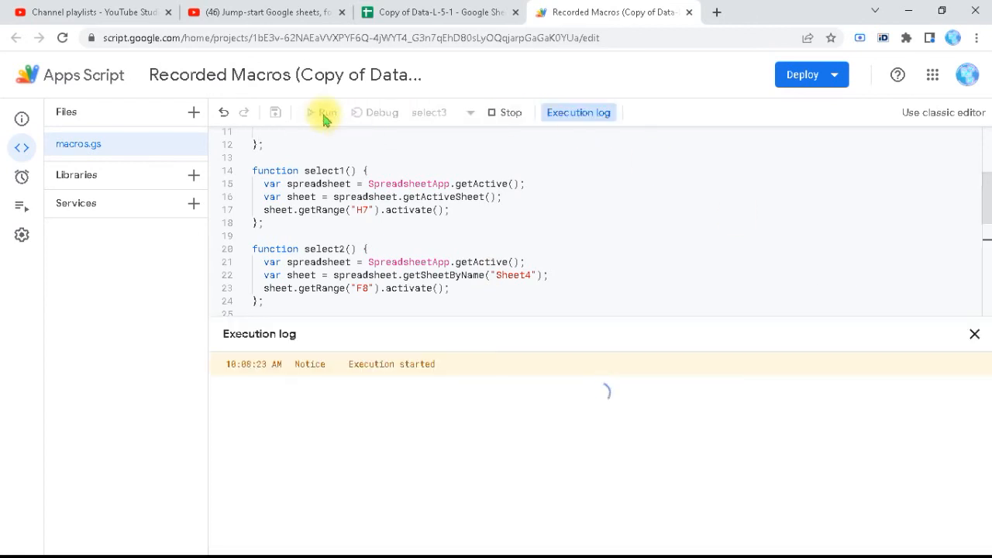
{"action": "left_click", "coordinate": [440, 16]}
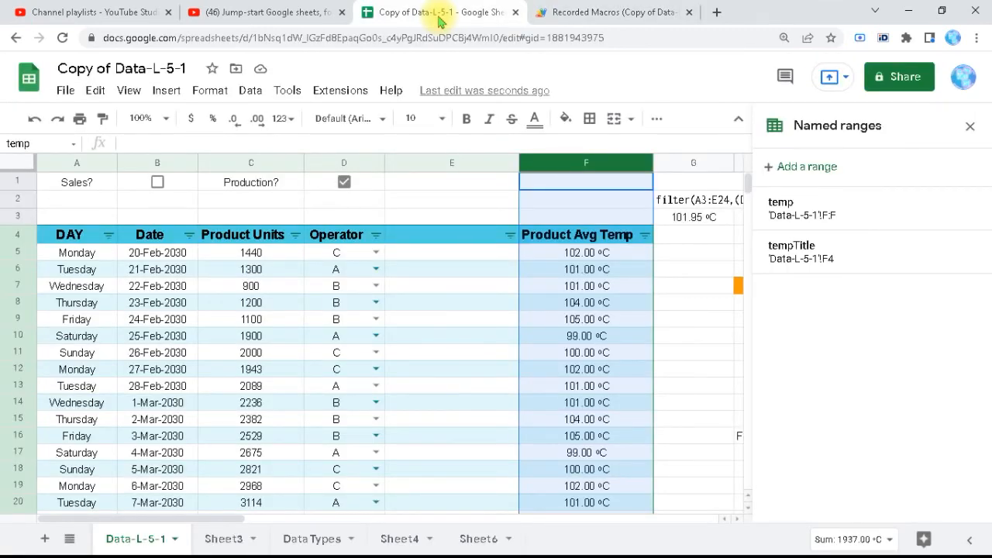